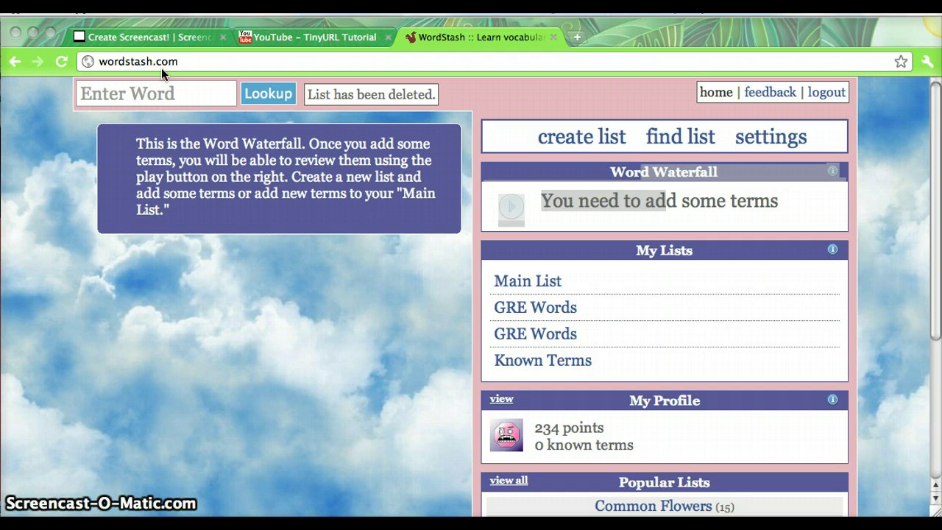
Step: Start a new list named "C" GRE words and make it private
left_click(571, 140)
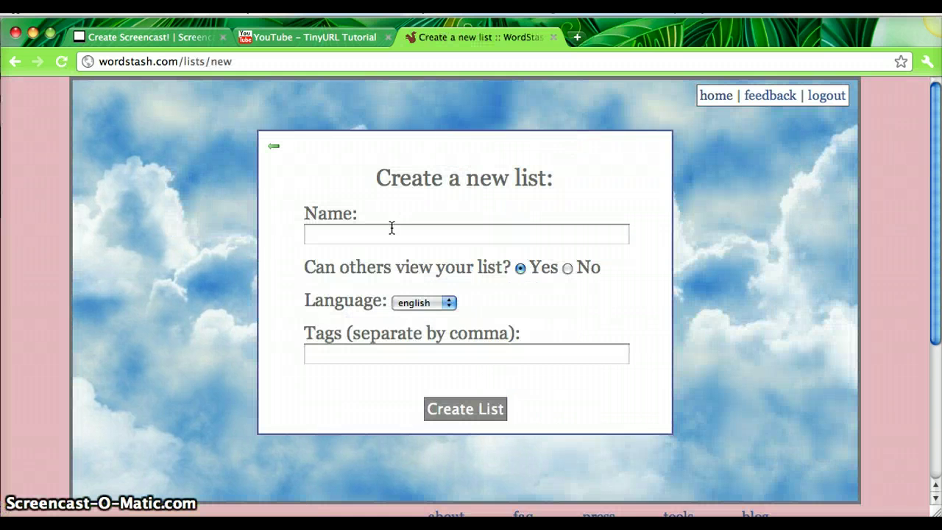
left_click(390, 231)
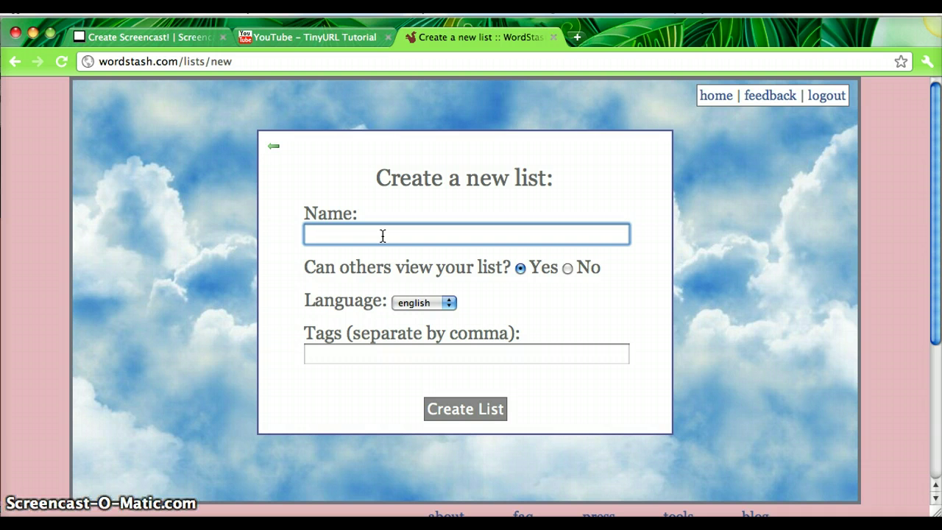
type("\"")
key("Down")
key("Return")
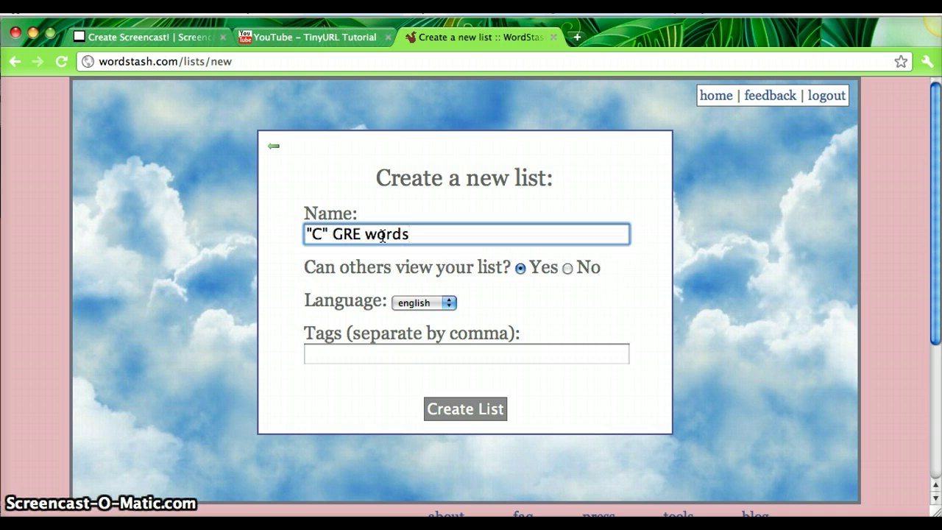
left_click(568, 269)
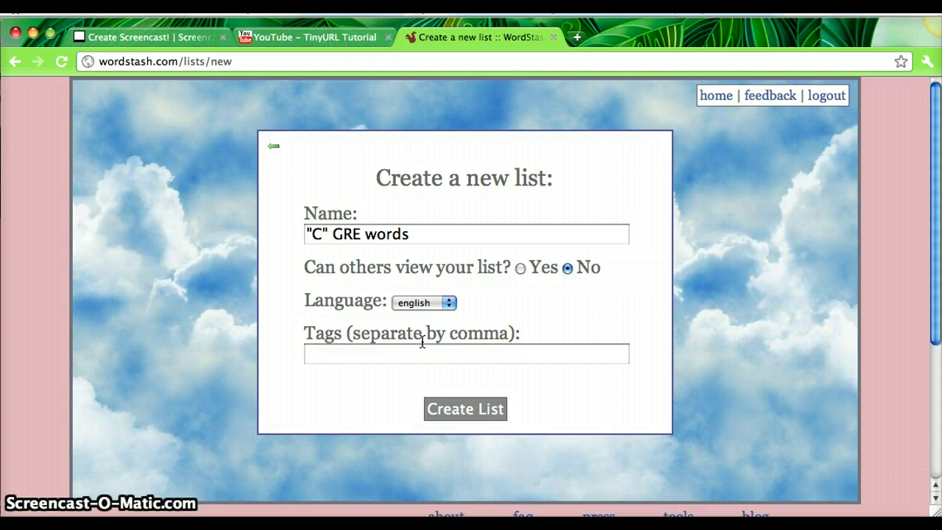
Step: Keep English as the language, tag the list C, GRE, study guide, and create it
left_click(431, 306)
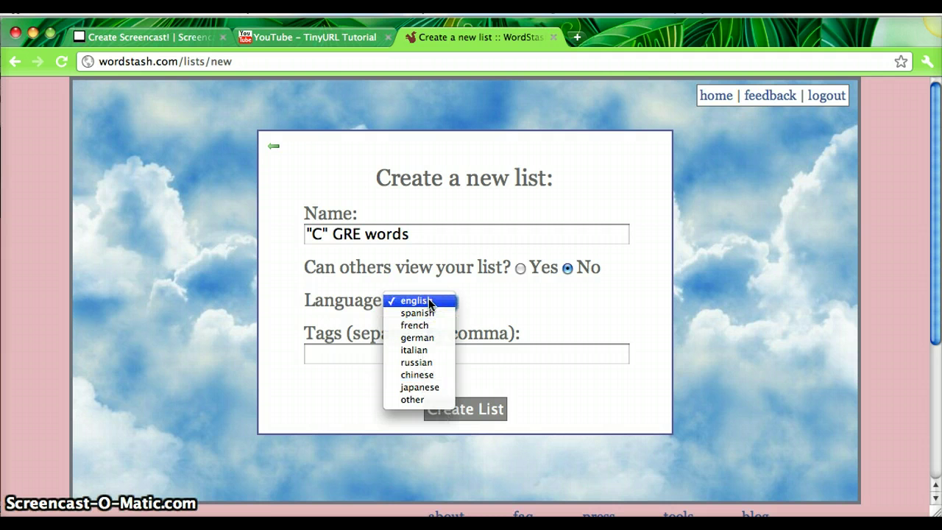
left_click(430, 302)
left_click(319, 355)
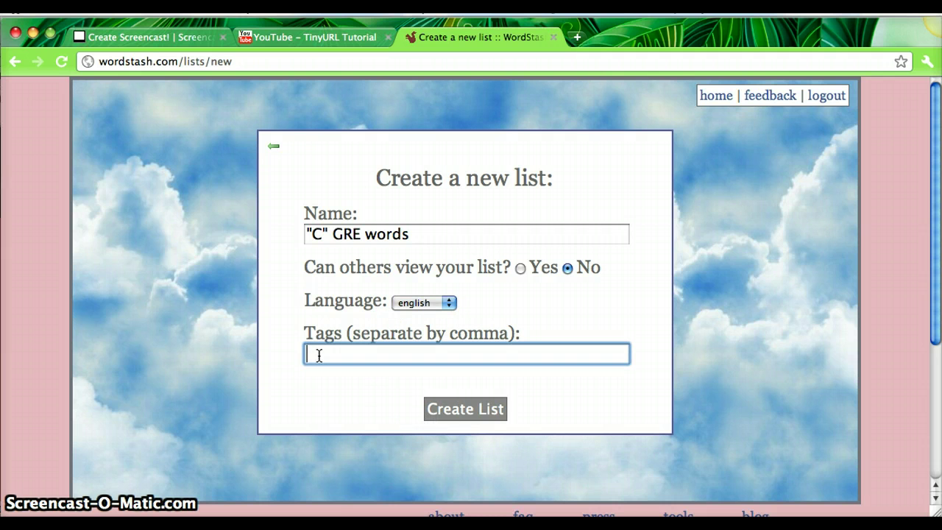
type("C, GRE")
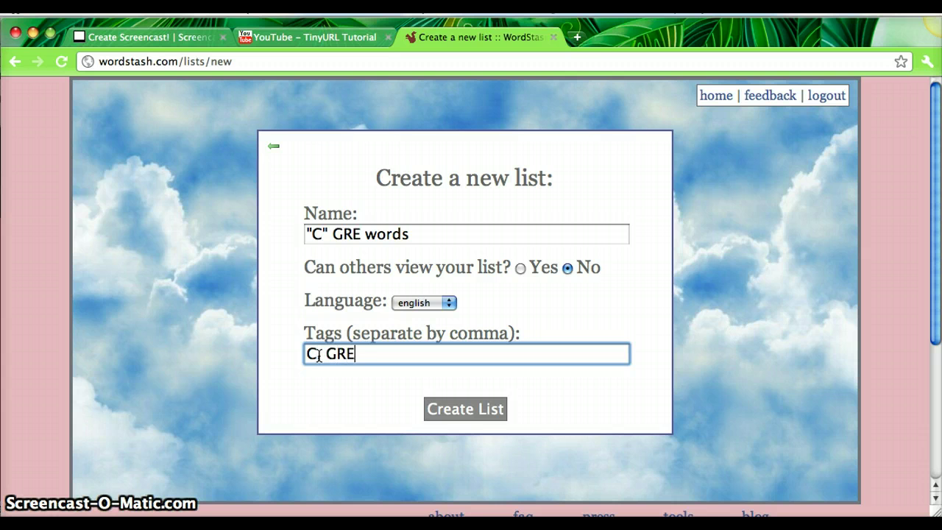
type(", study guide")
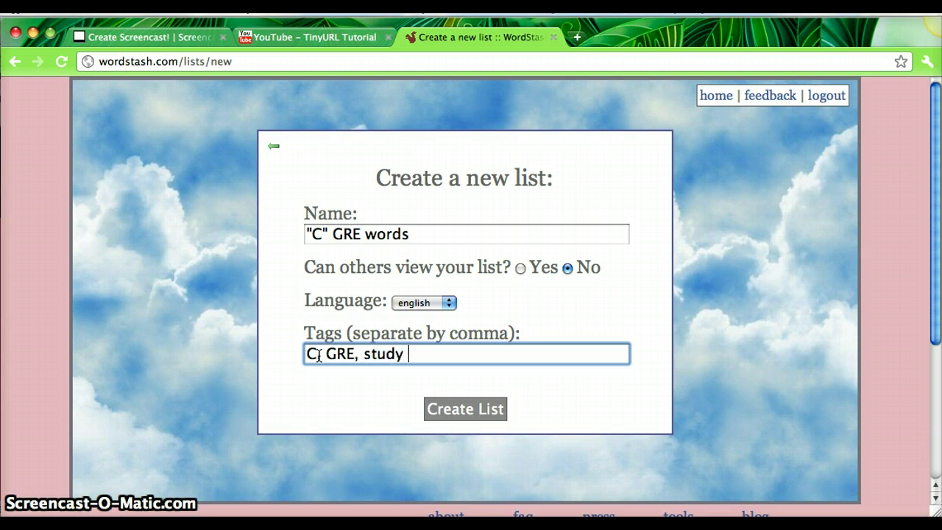
left_click(452, 416)
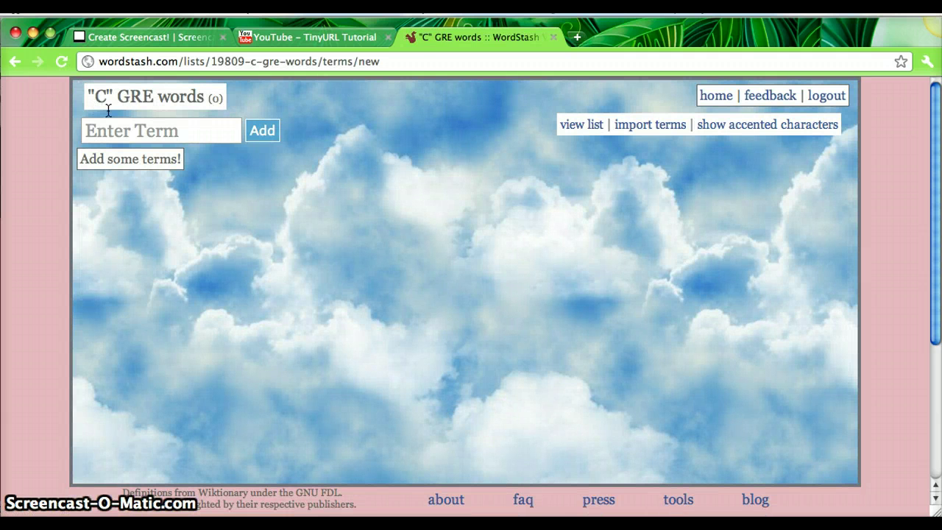
Step: Add caprice with its first dictionary definition, 'An impulsive, seemingly unmotivated notion or action.'
left_click(113, 131)
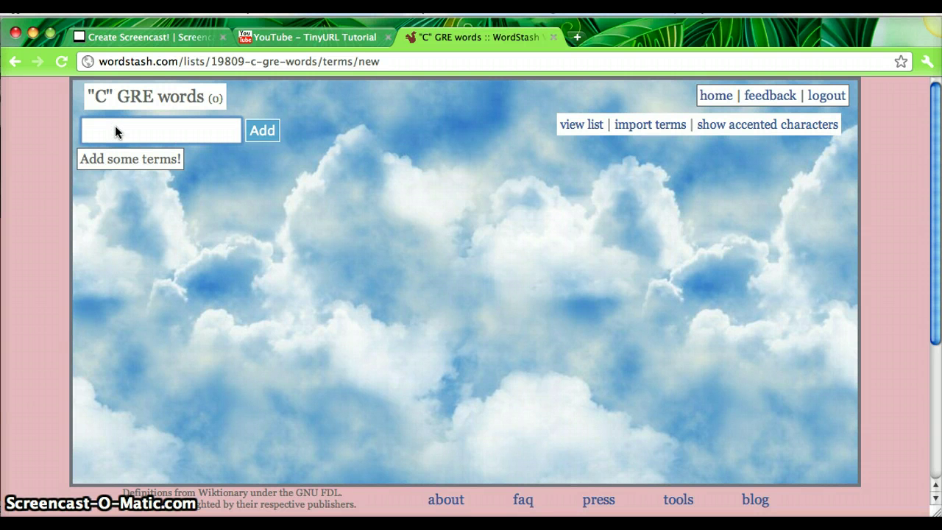
type("caprice")
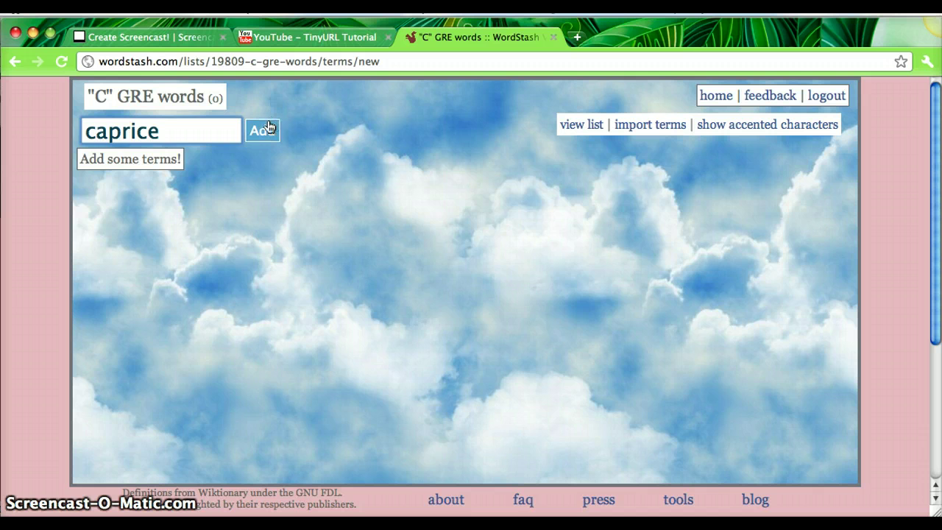
left_click(269, 130)
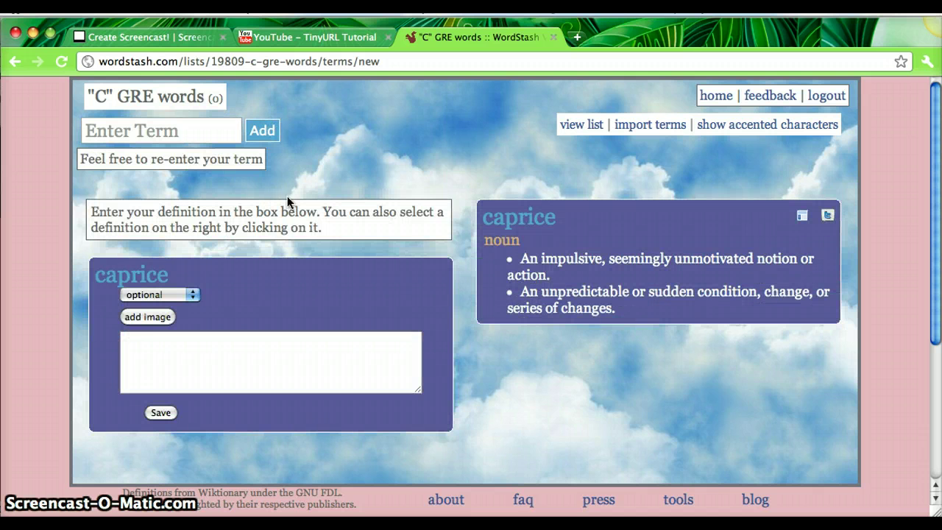
left_click(144, 350)
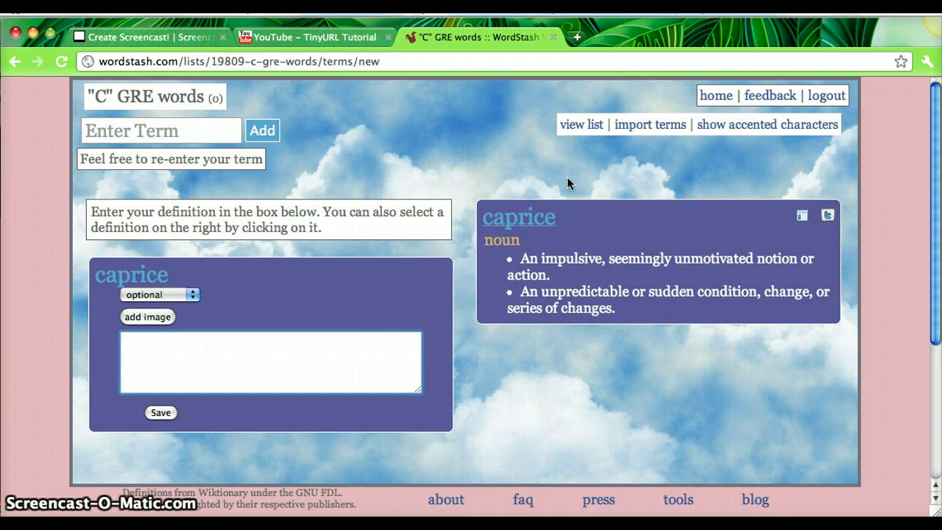
left_click(621, 282)
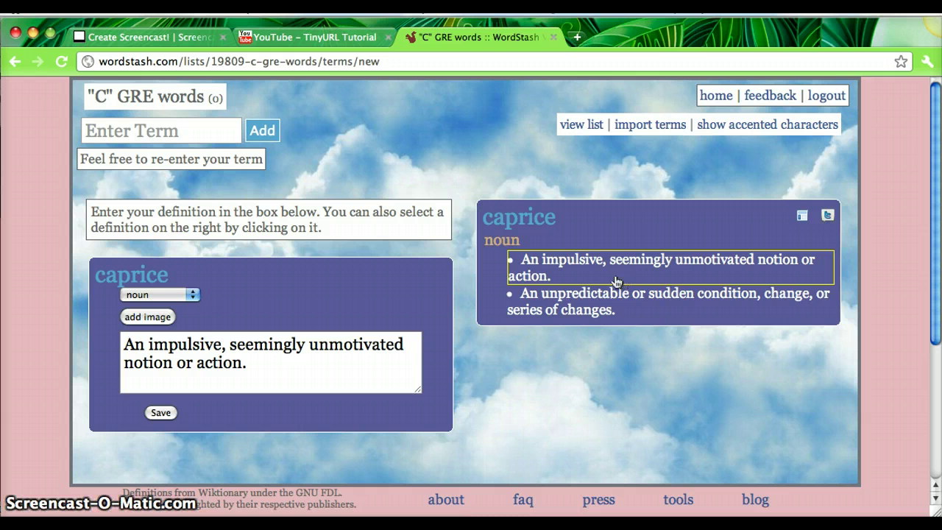
left_click(166, 413)
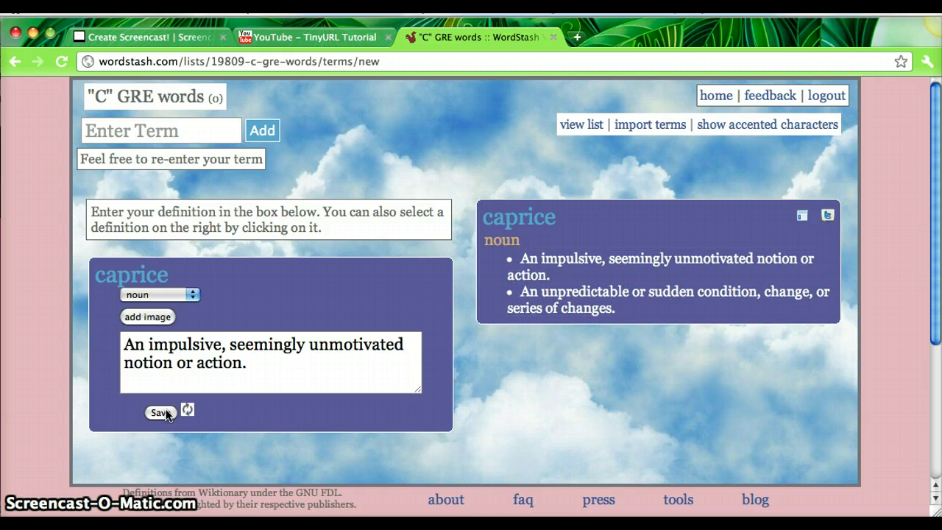
left_click(177, 132)
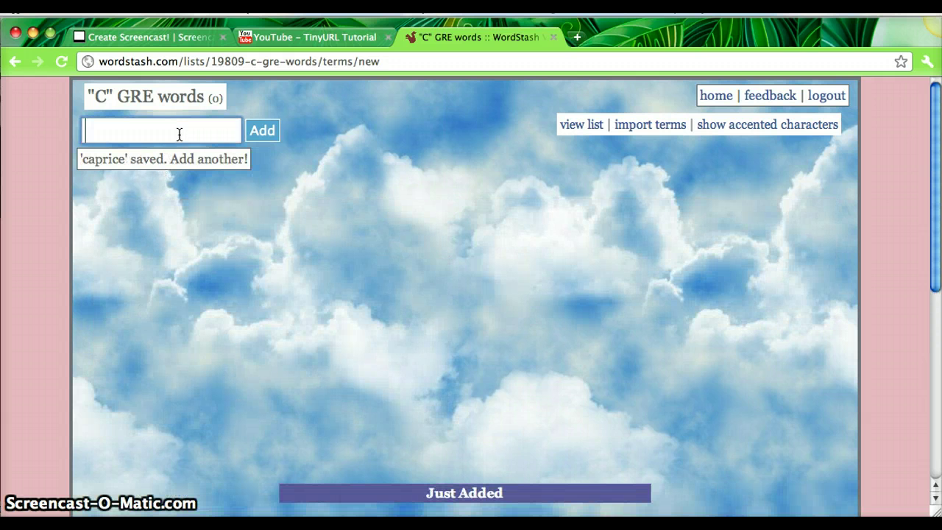
Step: Add corporeal with its first dictionary definition
type("c")
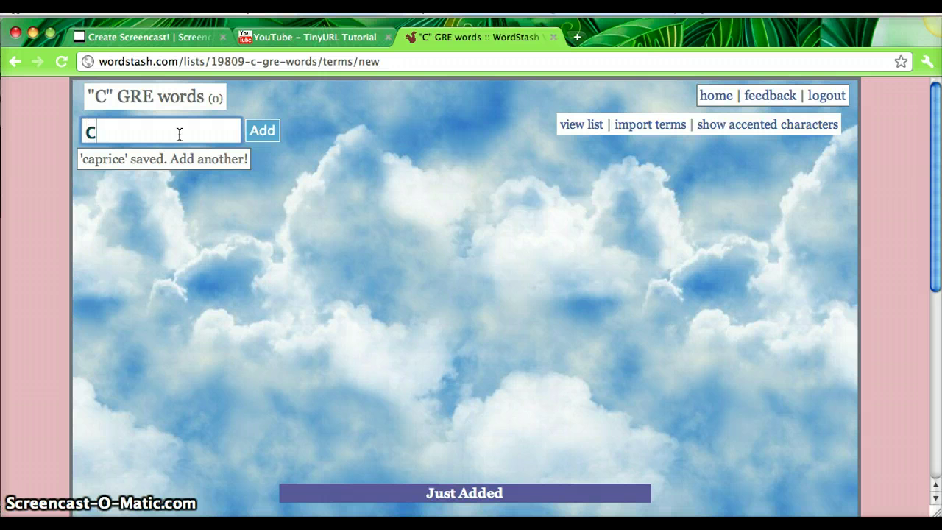
type("orporeal")
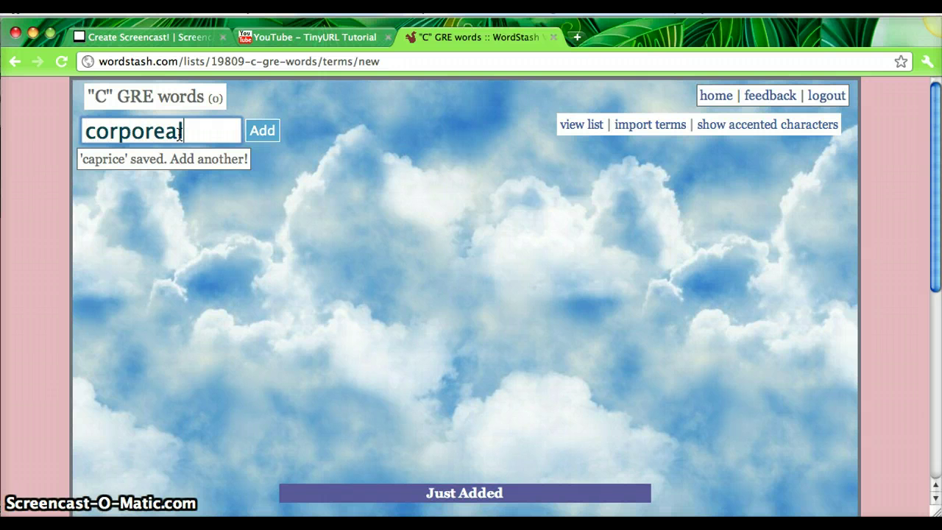
left_click(270, 138)
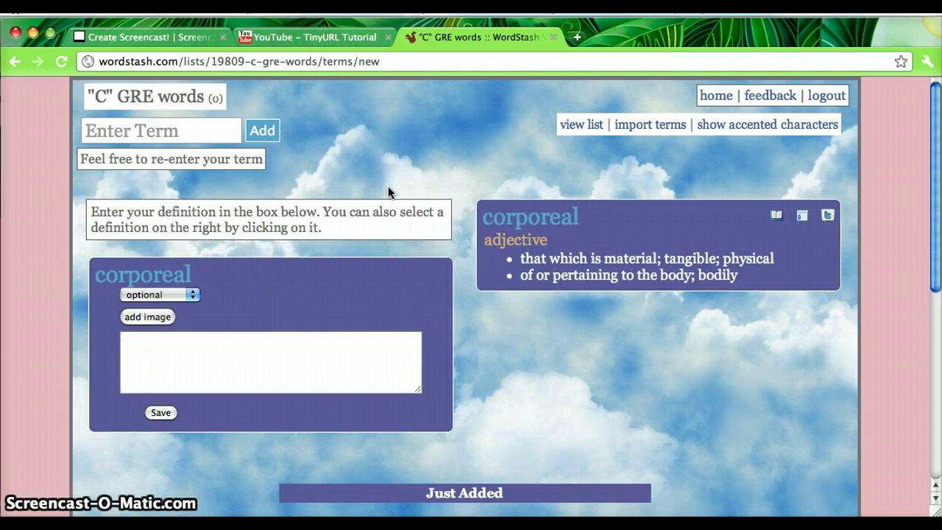
left_click(554, 261)
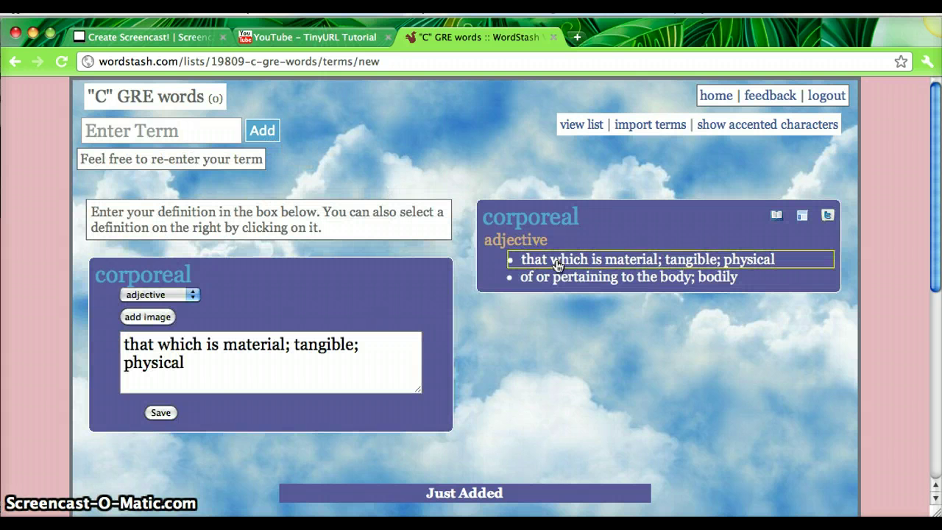
left_click(173, 415)
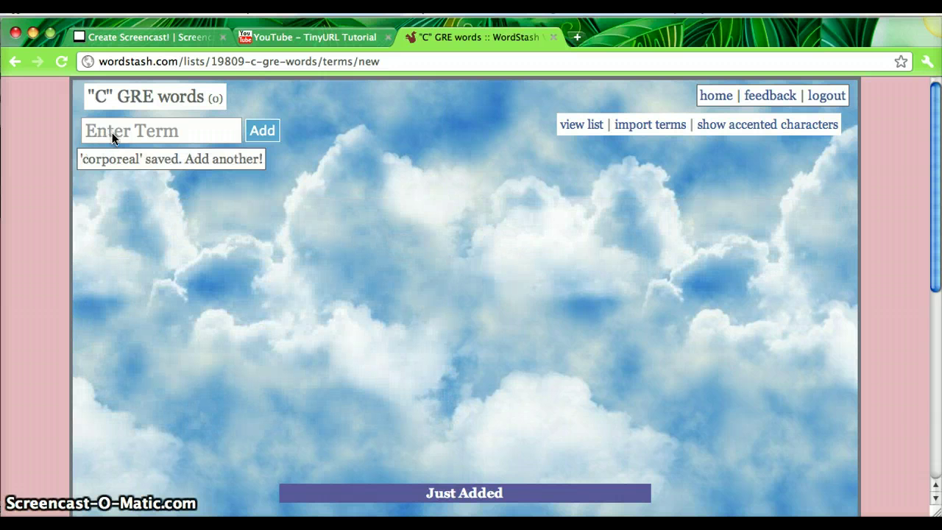
Step: Add chicanery with its first dictionary definition, fixing a typo in the term
left_click(111, 137)
type("chinca")
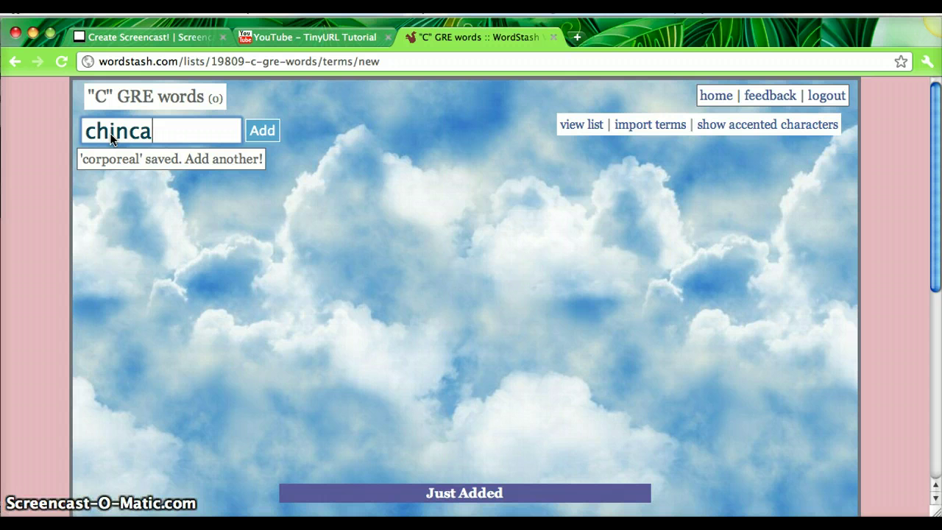
key("BackSpace")
key("BackSpace")
key("BackSpace")
type("canery")
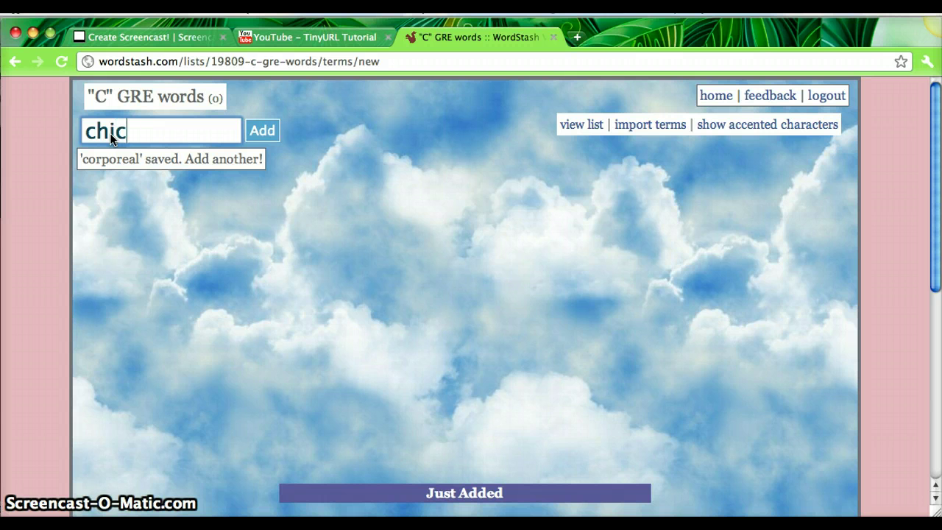
left_click(259, 130)
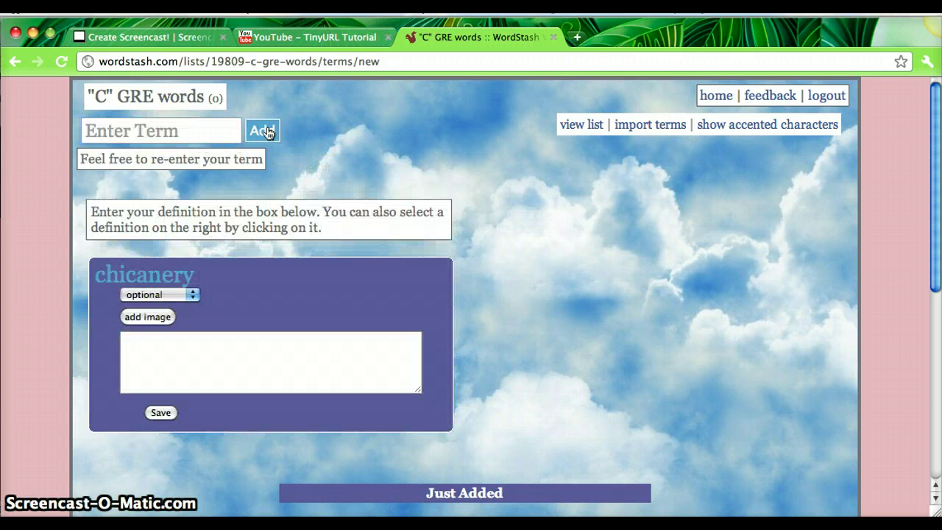
left_click(556, 266)
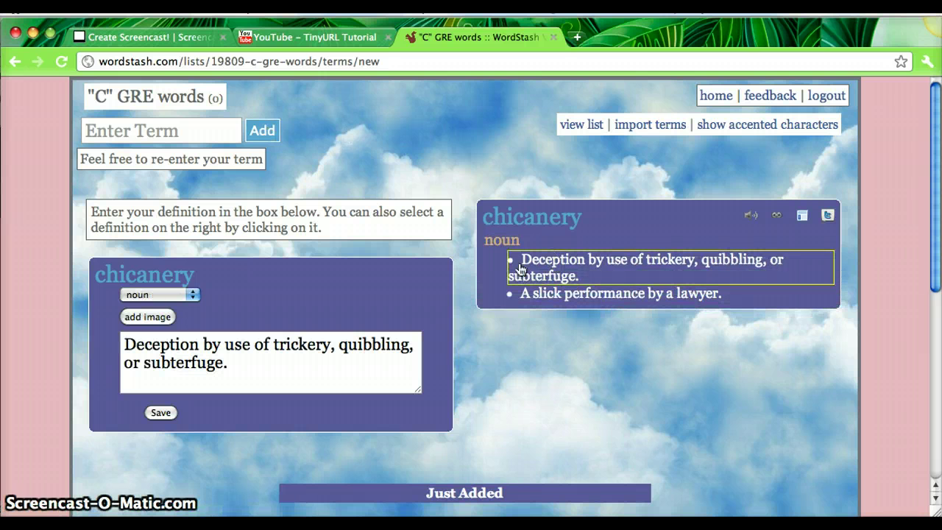
left_click(160, 413)
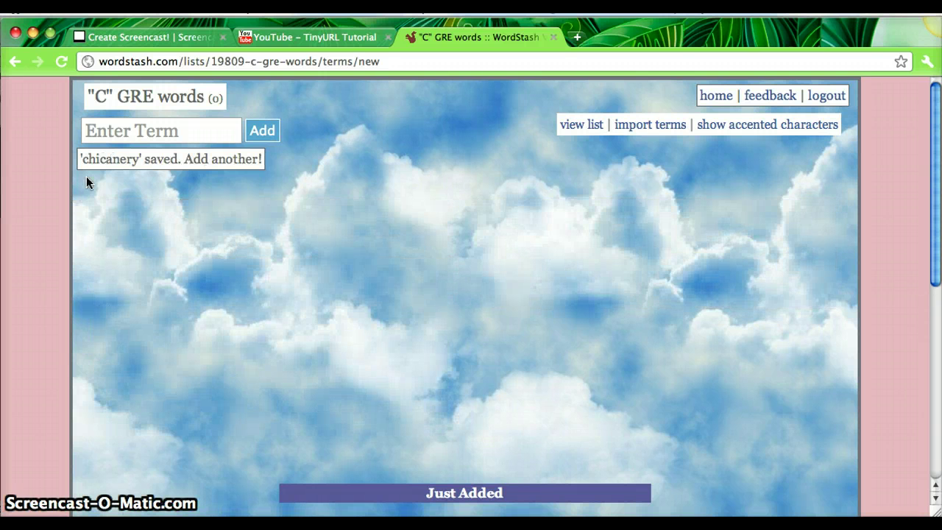
Step: Add cadge with its verb sense 'to obtain something by wit or guile'
left_click(111, 136)
type("cadge")
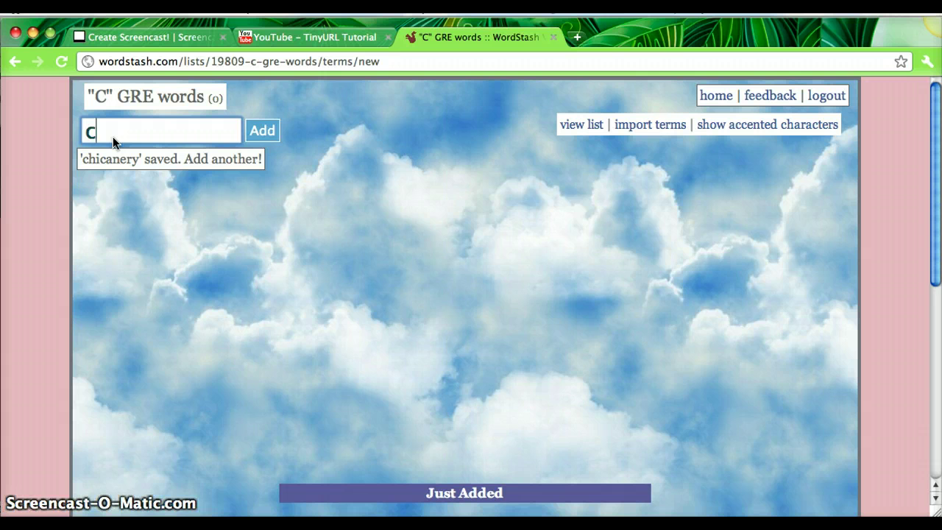
left_click(254, 138)
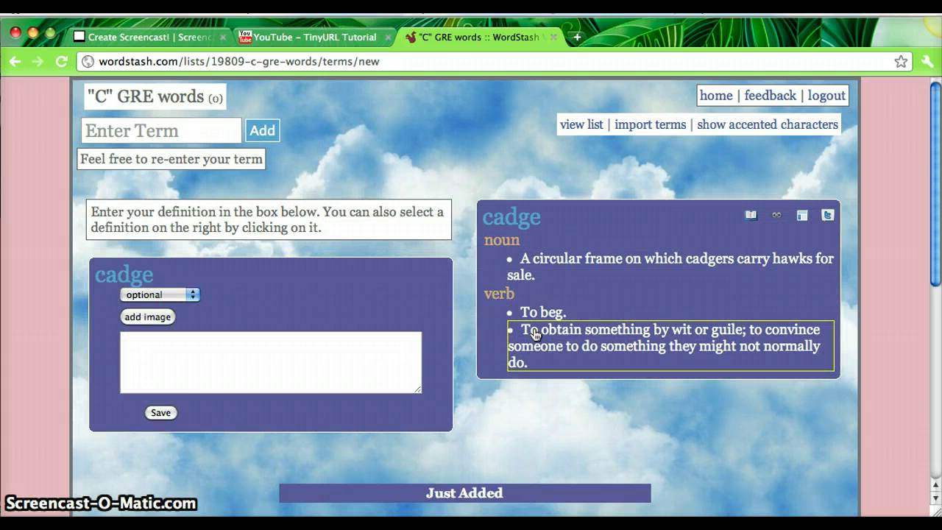
left_click(536, 336)
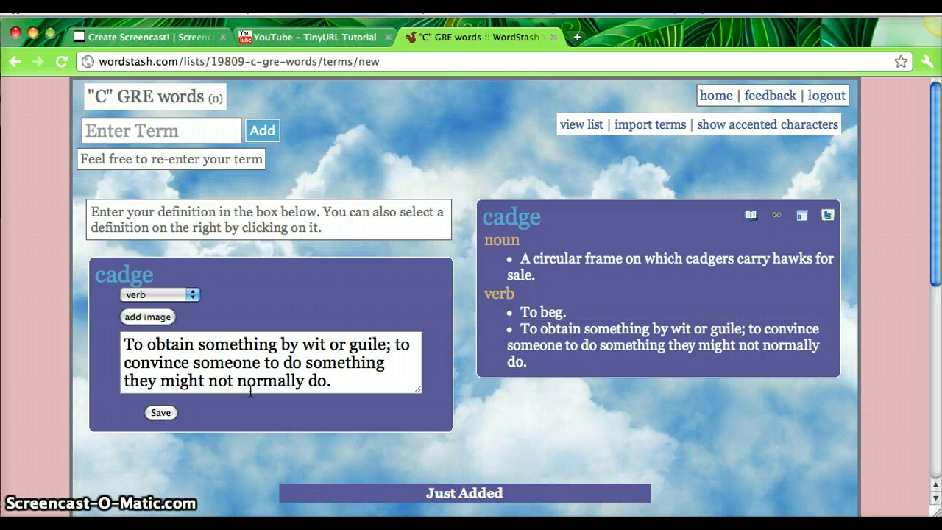
left_click(158, 411)
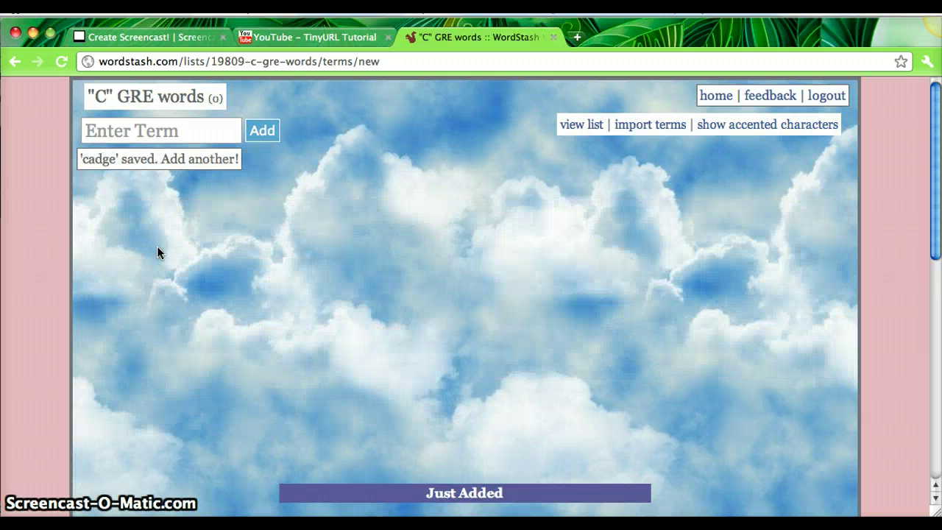
Step: Add caustic with its first adjective definition (burning, corroding)
left_click(150, 135)
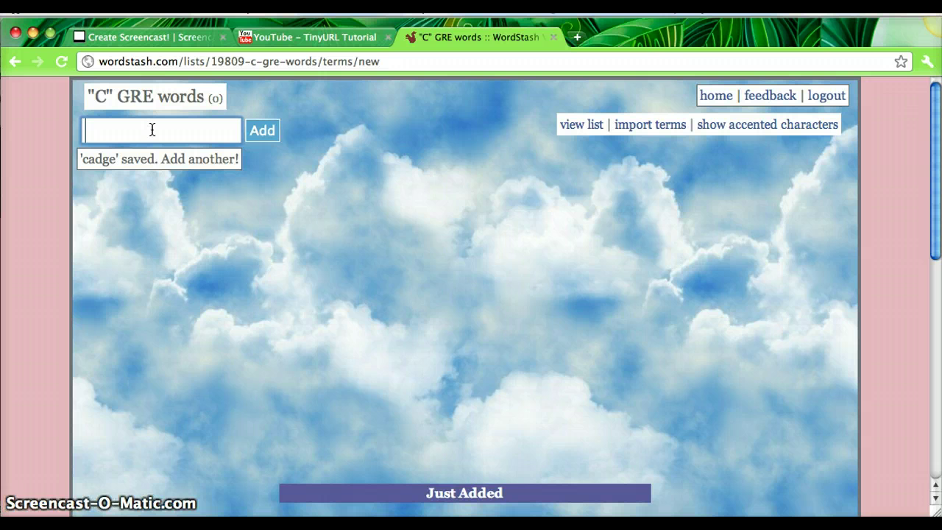
type("caustic")
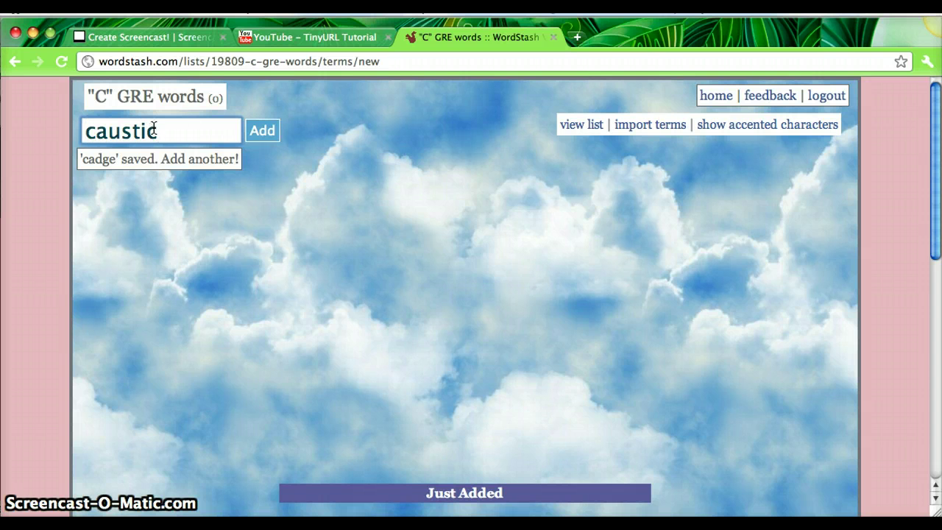
left_click(252, 135)
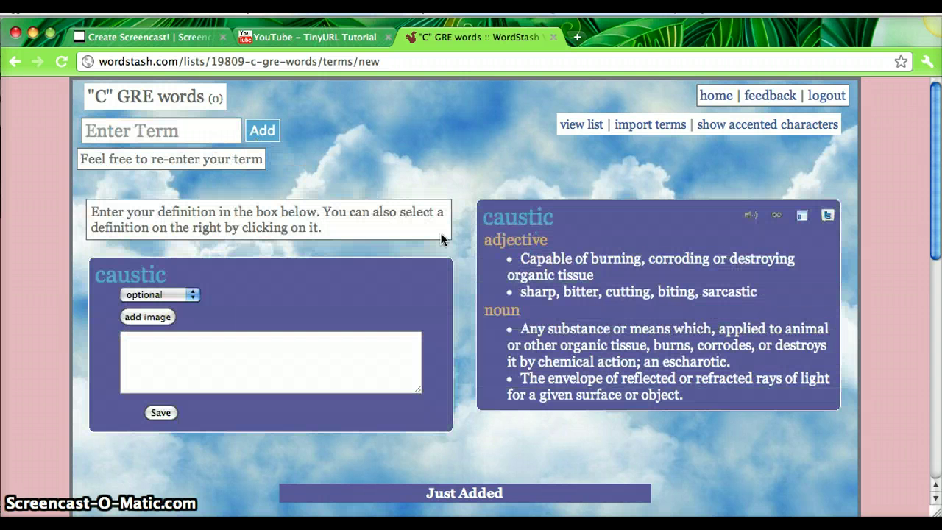
left_click(543, 274)
left_click(169, 414)
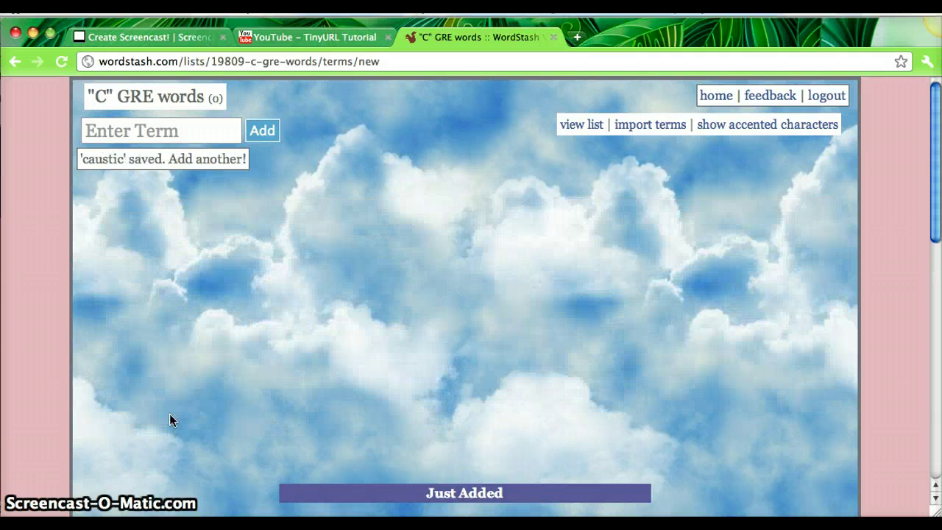
scroll(342, 365, "down", 8)
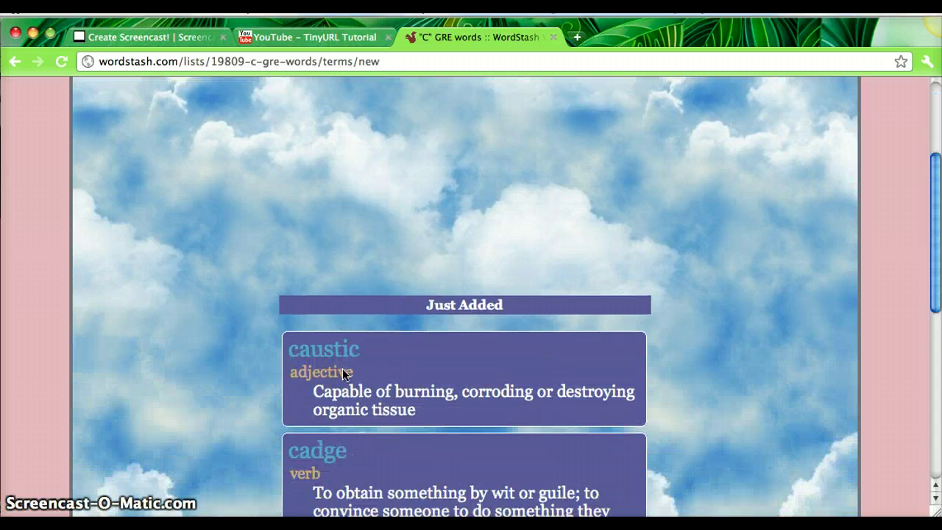
scroll(343, 377, "down", 5)
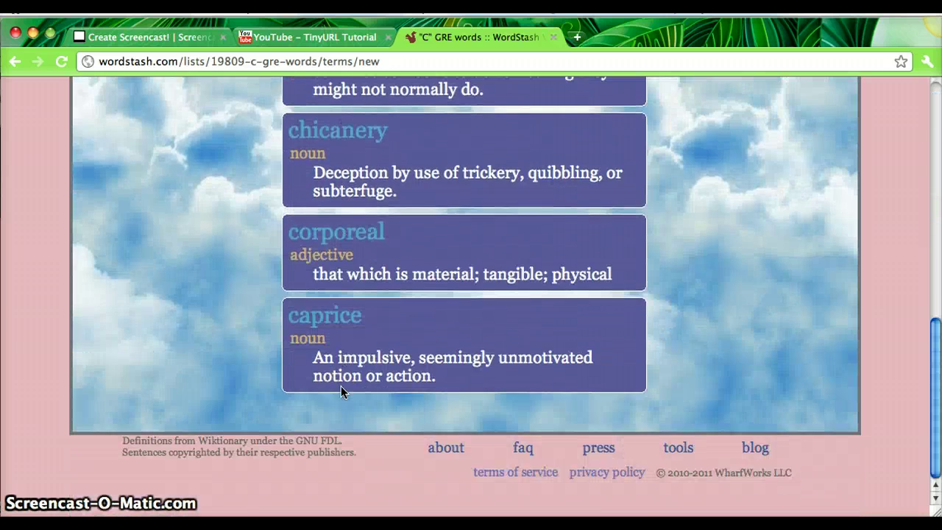
scroll(343, 391, "up", 10)
scroll(347, 393, "up", 5)
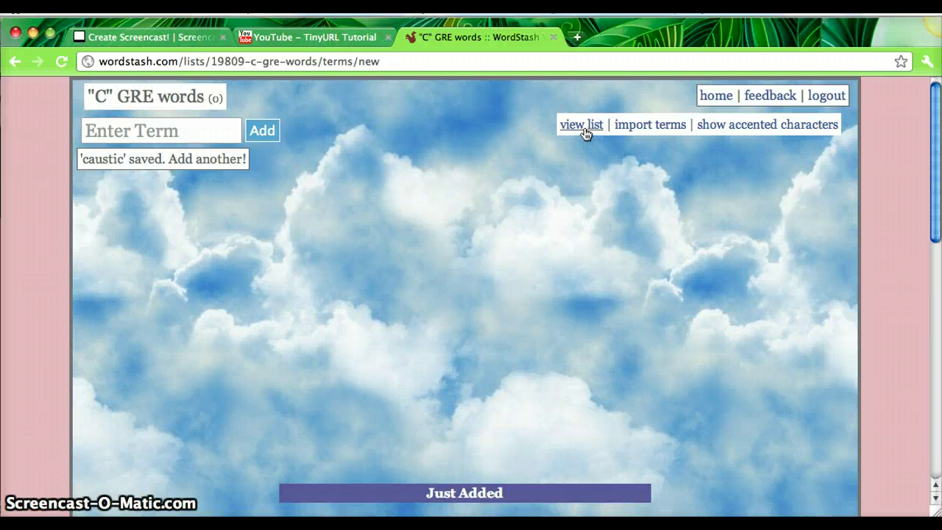
Step: Show the saved definitions of caustic, chicanery, corporeal and caprice on the list page
left_click(581, 125)
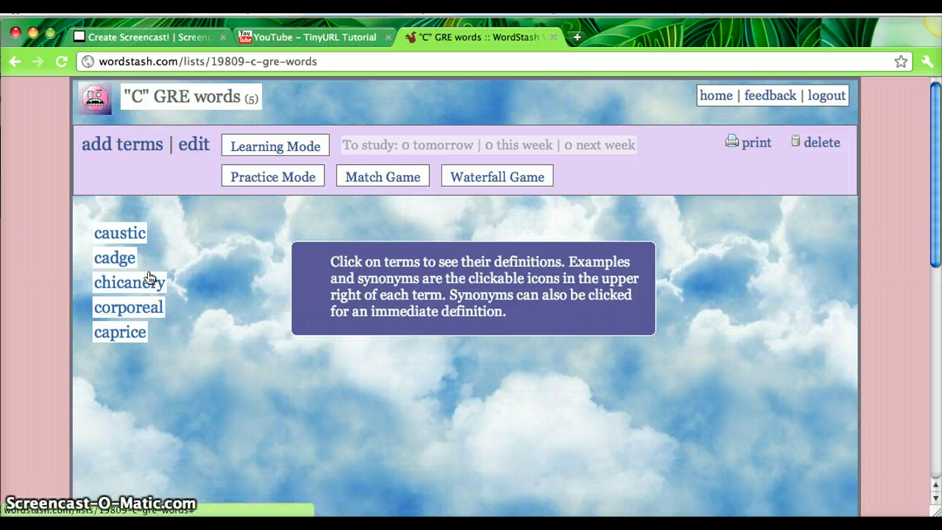
left_click(115, 245)
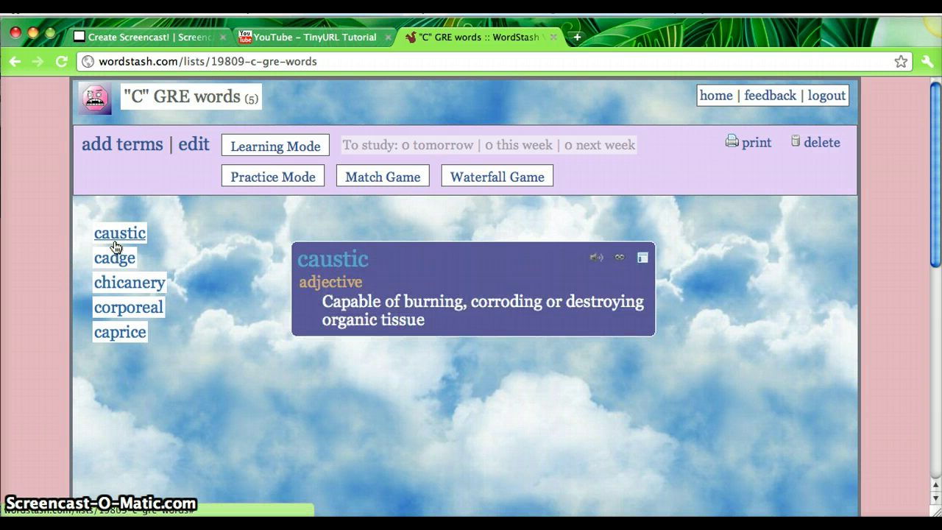
left_click(129, 292)
left_click(128, 308)
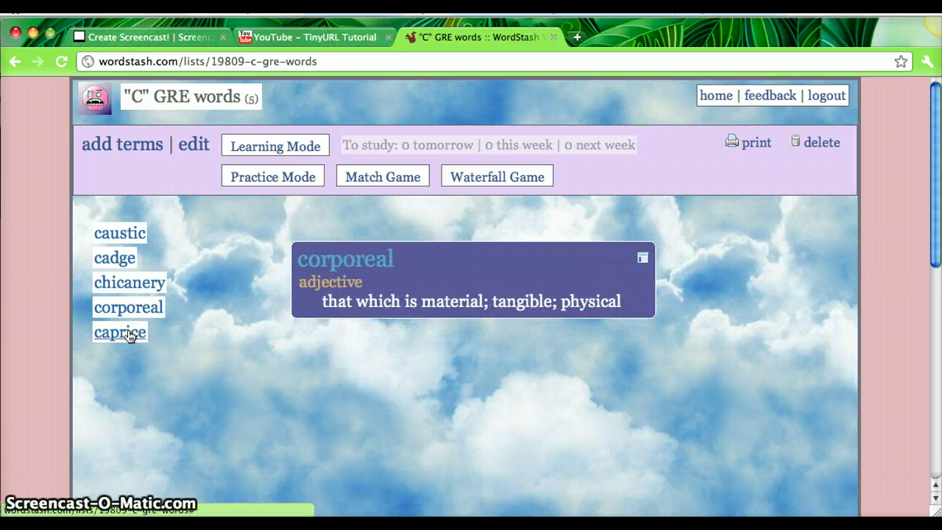
left_click(130, 335)
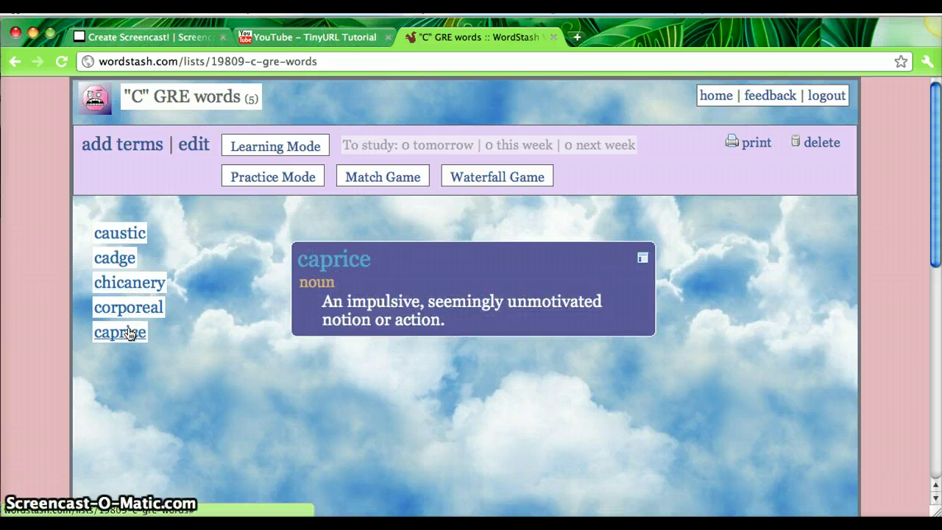
Step: Match caustic, corporeal, cadge, chicanery and caprice to their definitions, finishing in 17 seconds
left_click(374, 183)
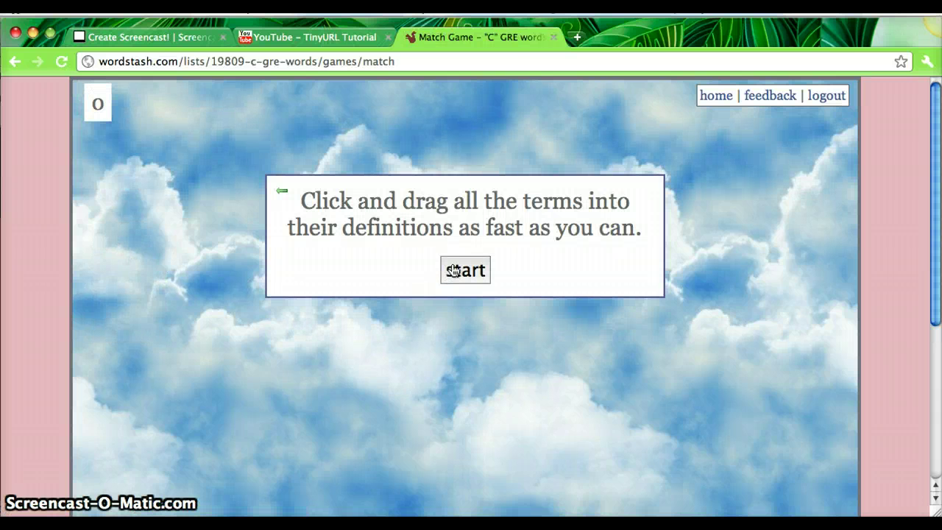
left_click(452, 270)
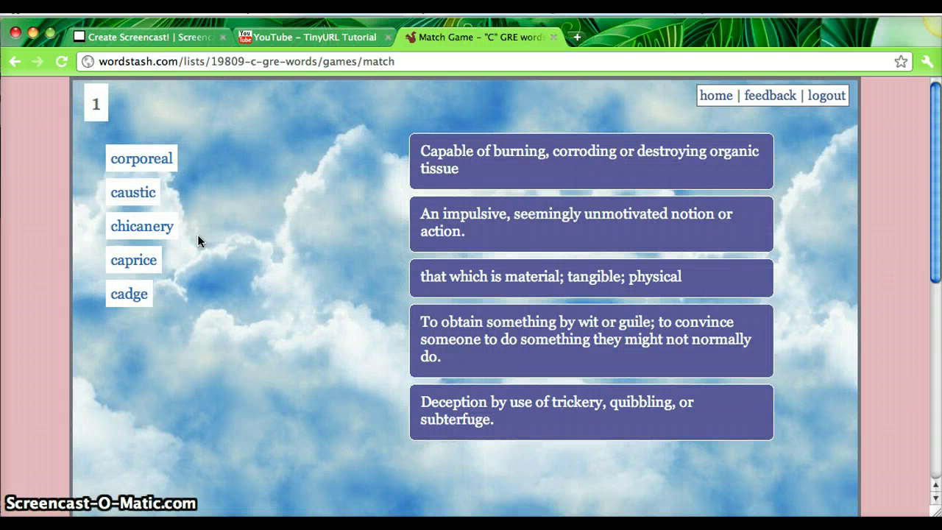
left_click_drag(129, 193, 508, 168)
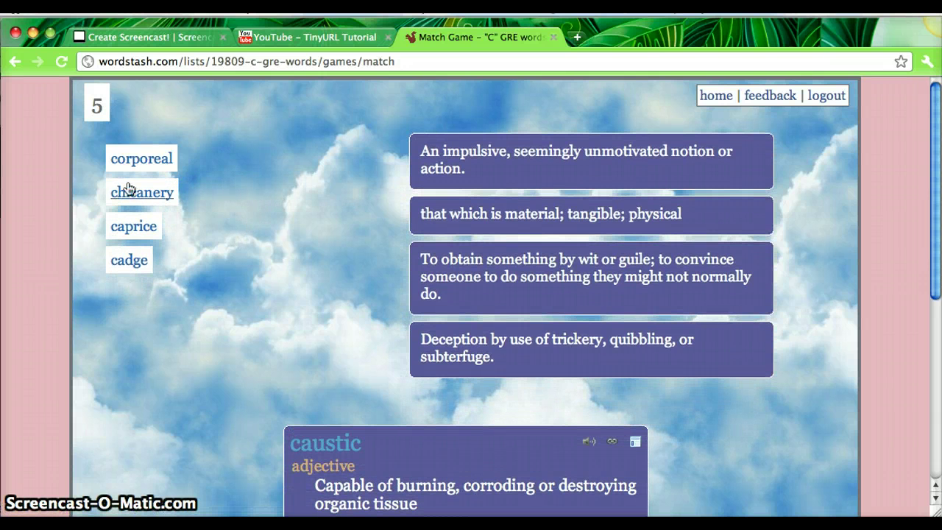
left_click_drag(140, 158, 482, 218)
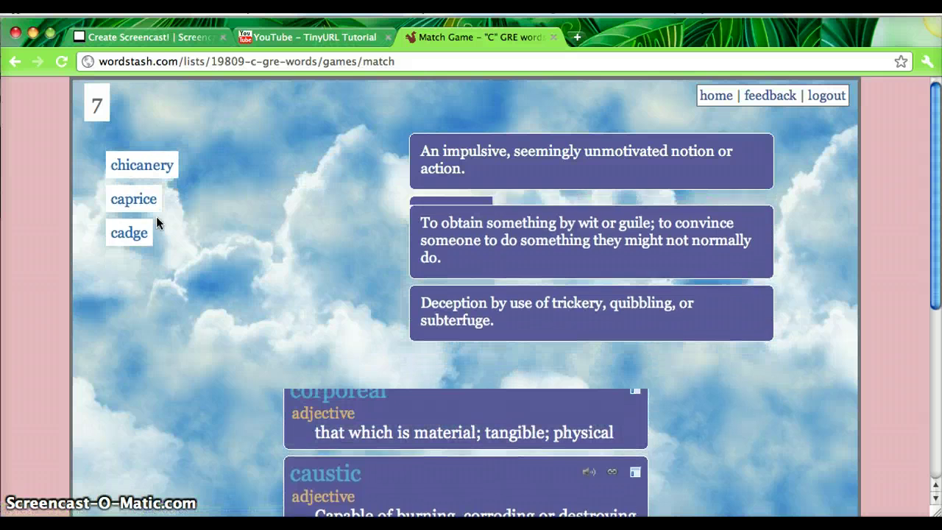
left_click_drag(124, 156, 609, 230)
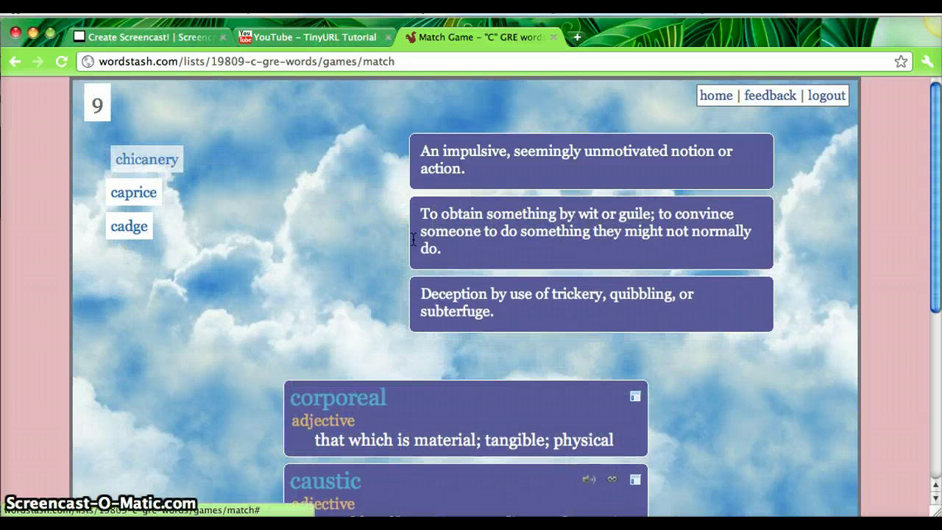
left_click_drag(131, 225, 548, 221)
left_click_drag(143, 158, 507, 234)
left_click_drag(128, 178, 500, 172)
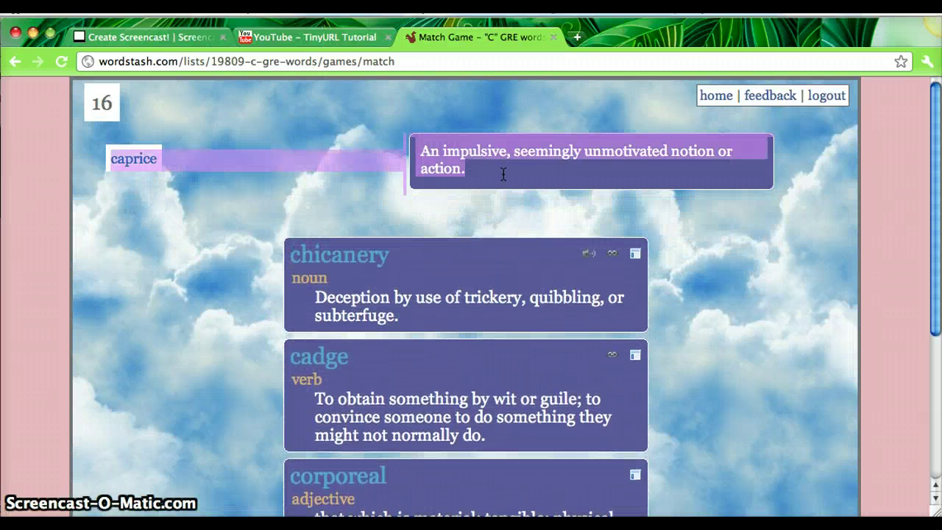
left_click_drag(142, 156, 510, 145)
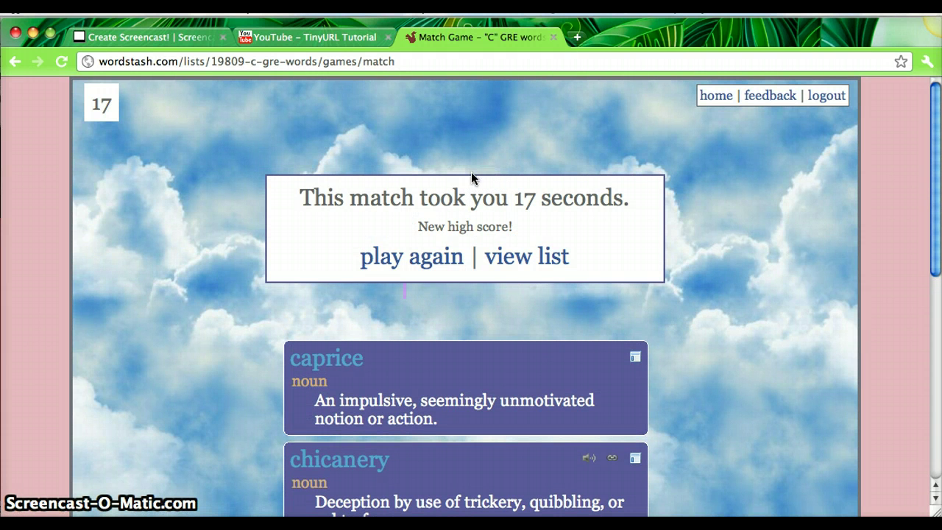
scroll(475, 182, "down", 1)
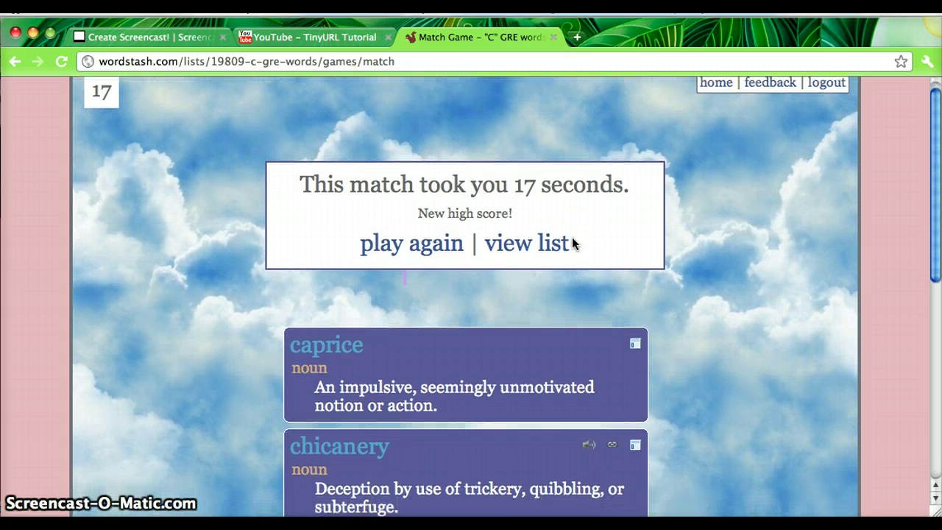
Step: Start a practice quiz with a random mix of question types
left_click(538, 253)
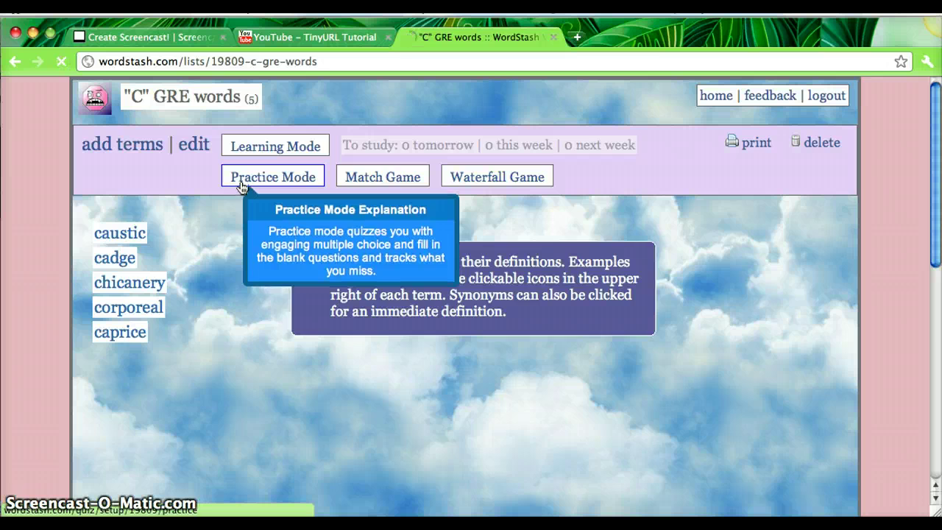
left_click(241, 183)
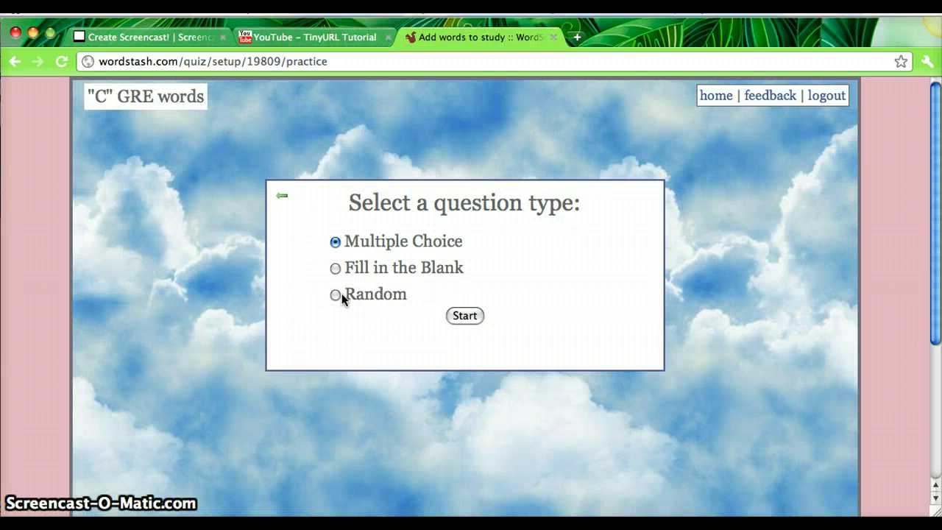
left_click(335, 295)
left_click(475, 320)
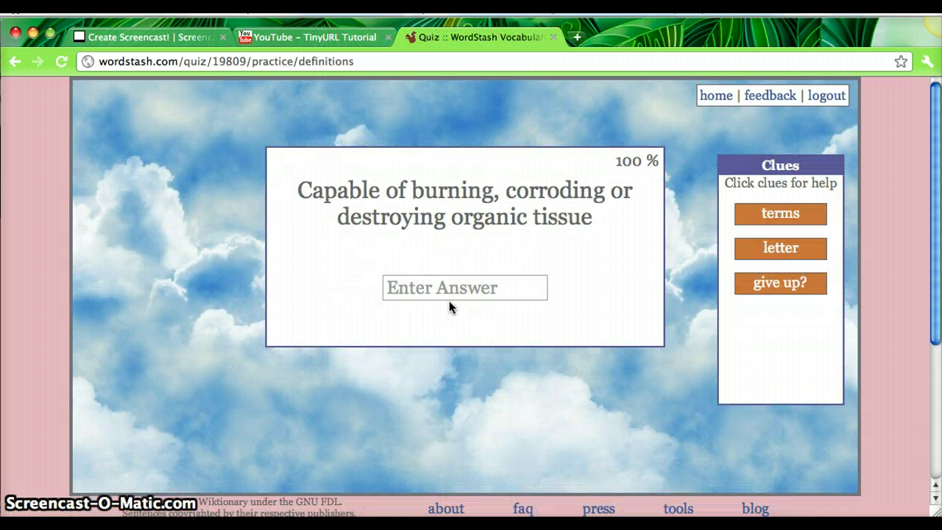
Step: Answer caustic, then cadge, in the quiz's answer box
left_click(457, 290)
type("c")
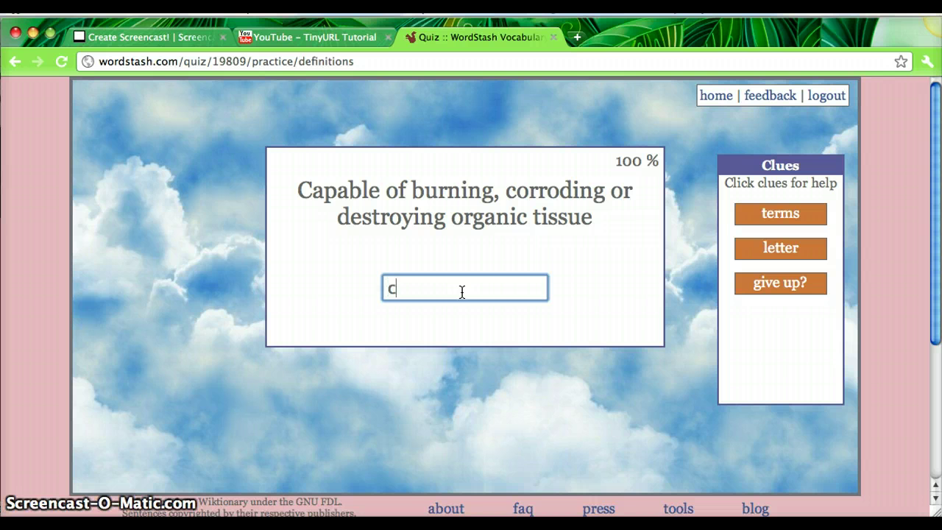
type("austic")
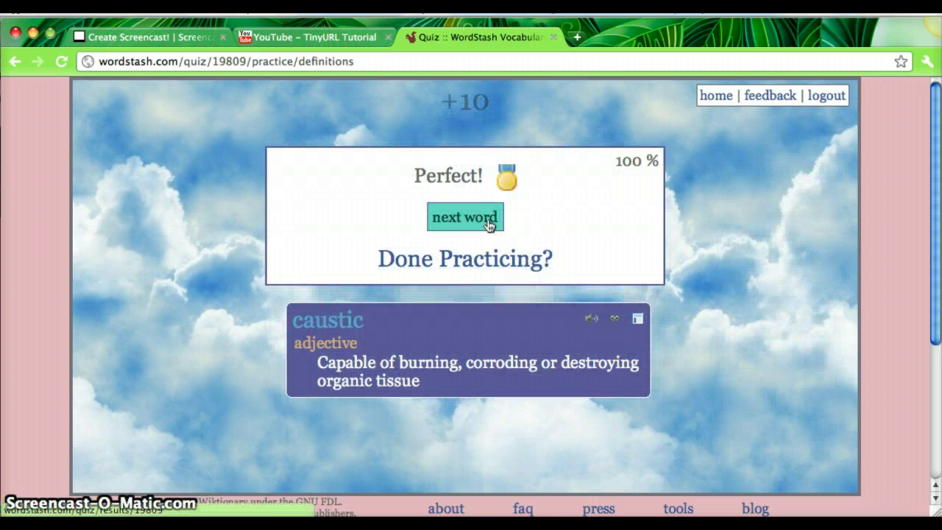
left_click(487, 223)
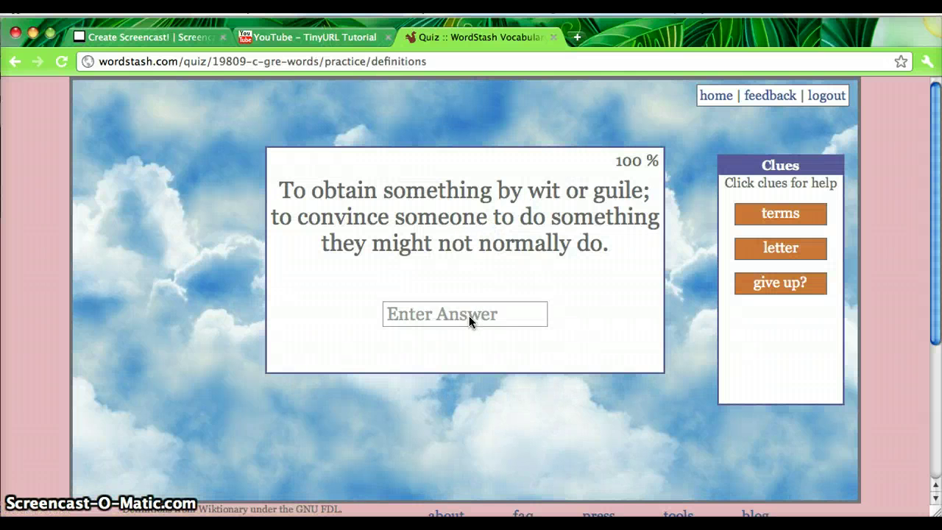
left_click(471, 318)
type("ca")
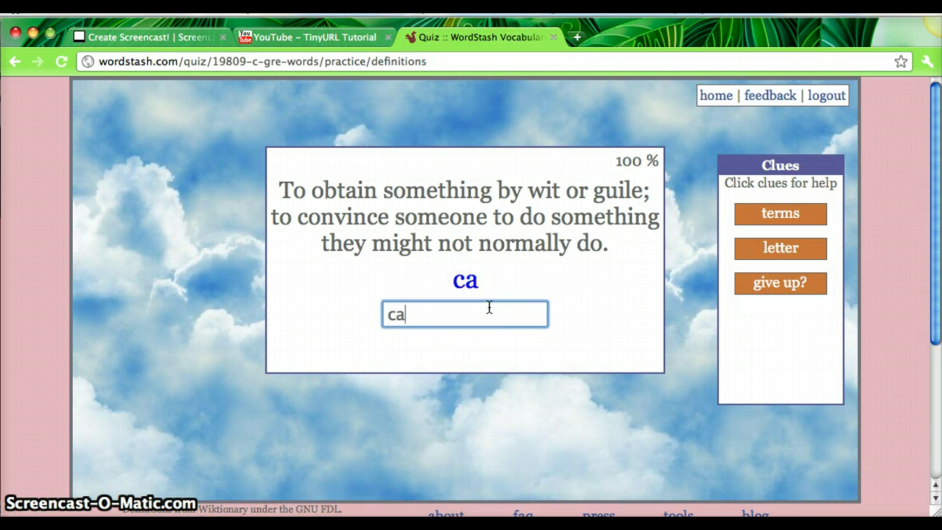
type("dge")
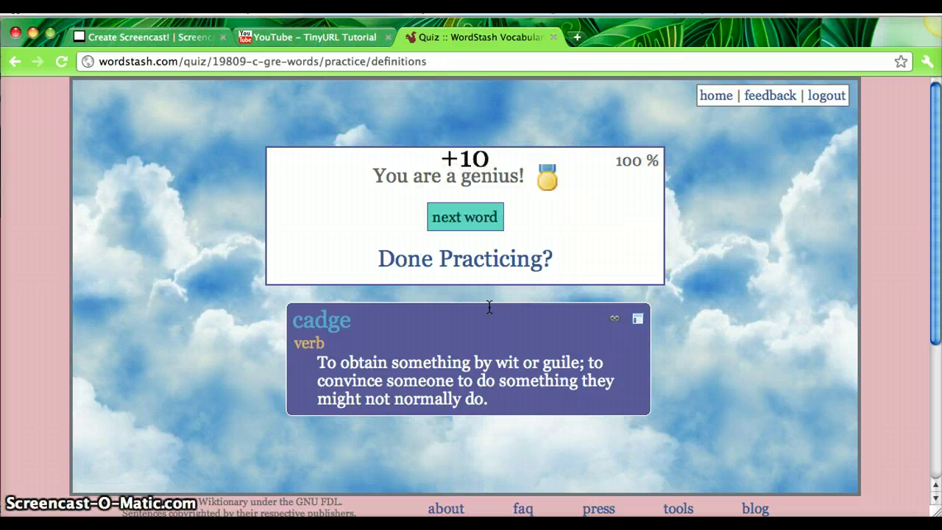
Step: Answer the next definition with chicanery, correcting a wrong start
left_click(476, 219)
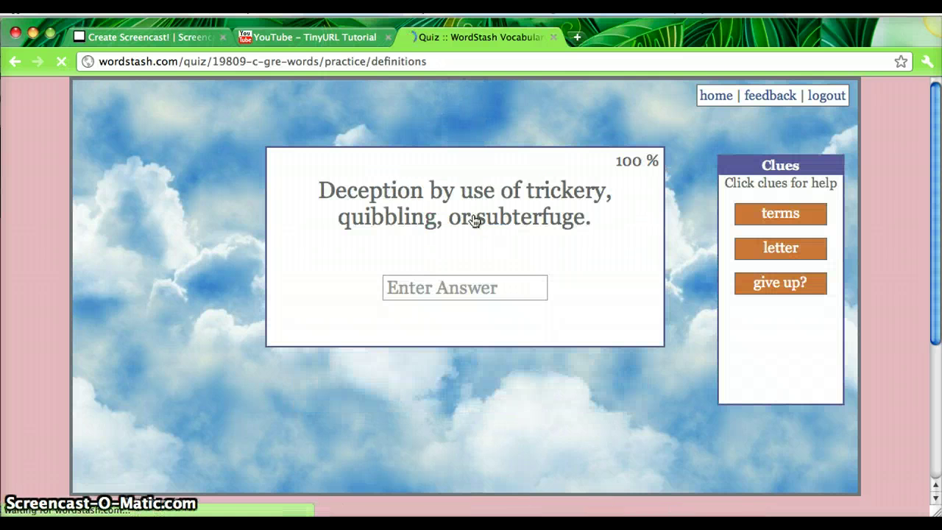
left_click(427, 287)
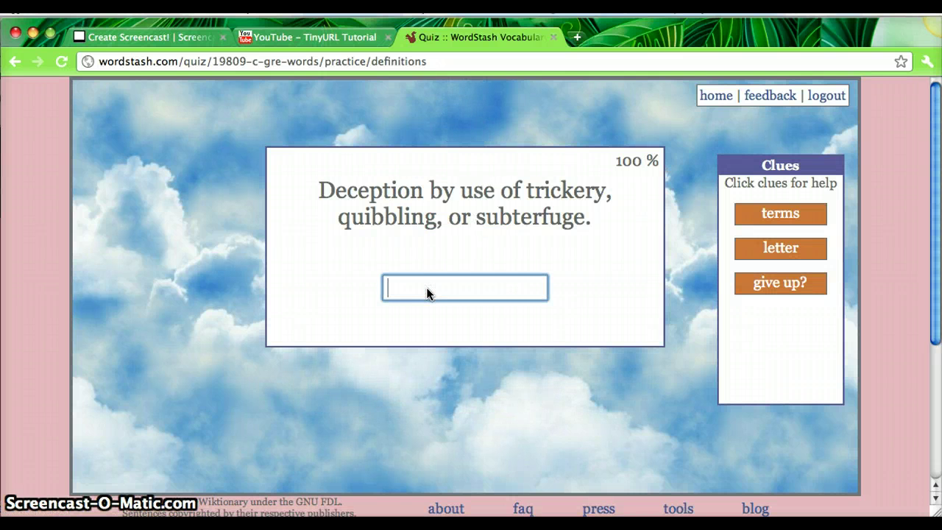
type("cad")
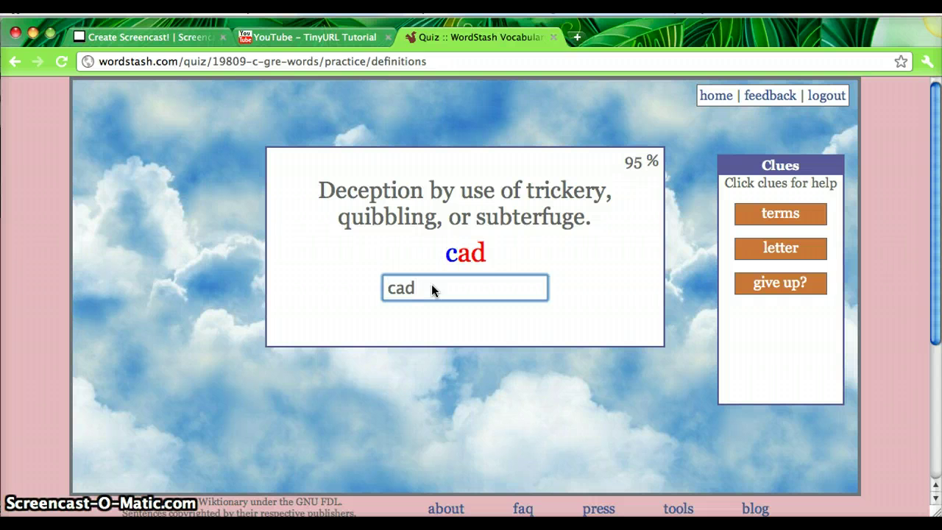
key("BackSpace")
key("BackSpace")
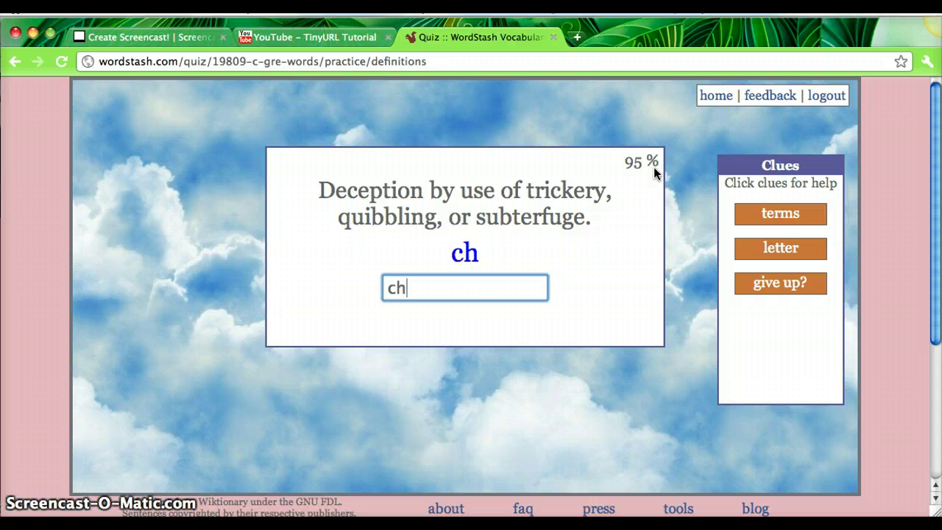
type("anery")
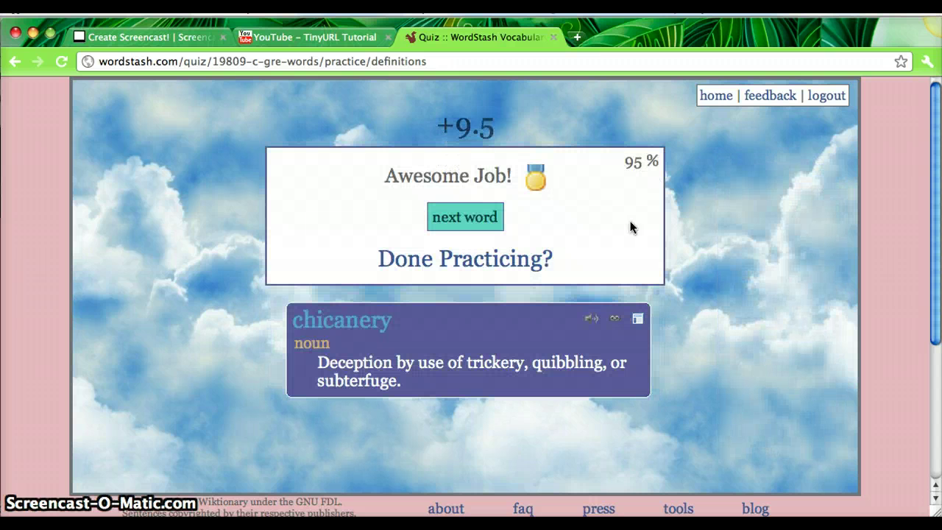
left_click(464, 217)
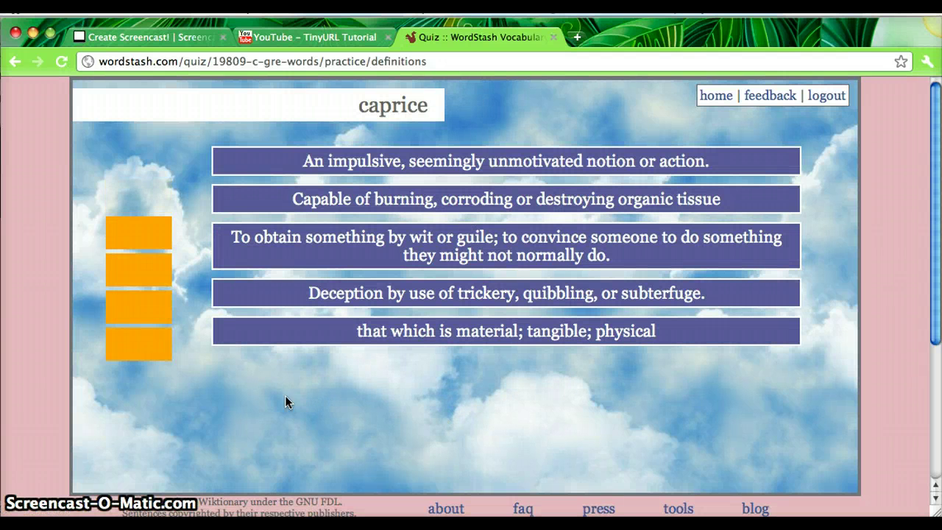
Step: Choose the matching definitions for caprice and corporeal, then finish practicing
left_click(371, 174)
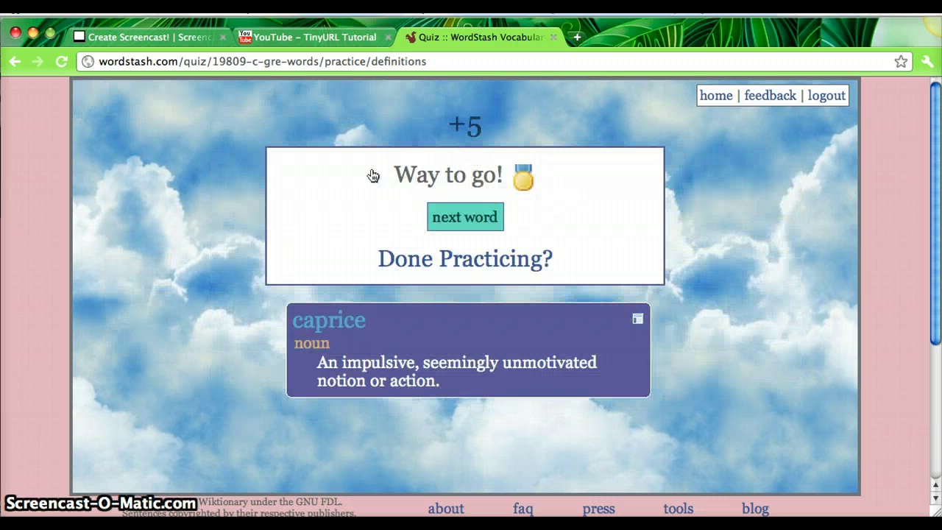
left_click(460, 218)
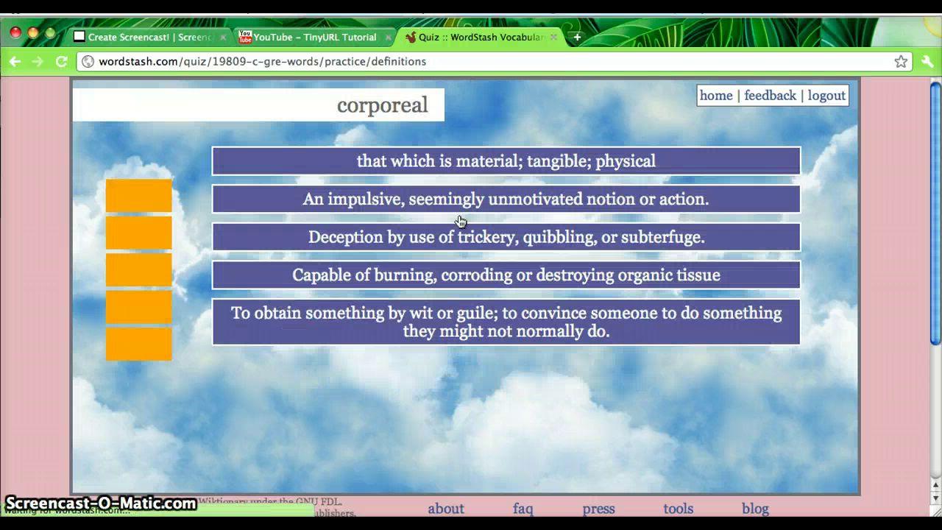
left_click(416, 161)
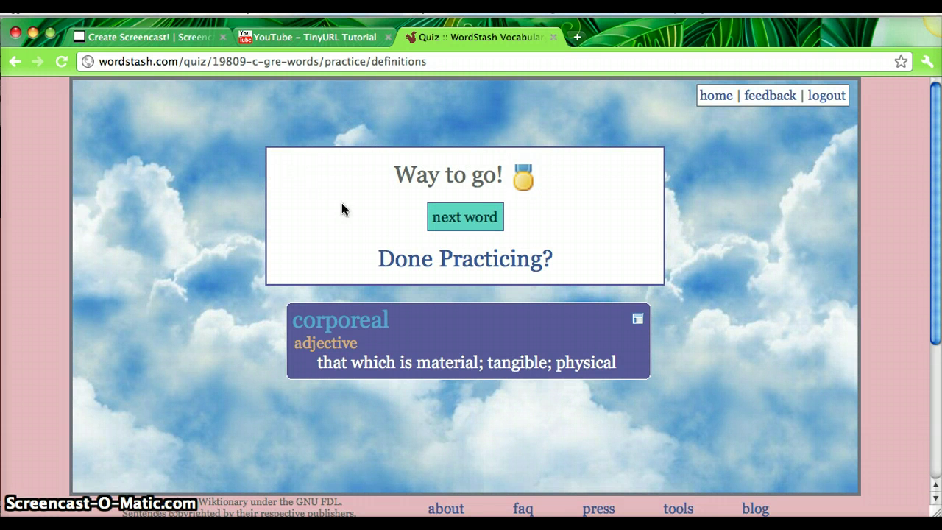
left_click(412, 266)
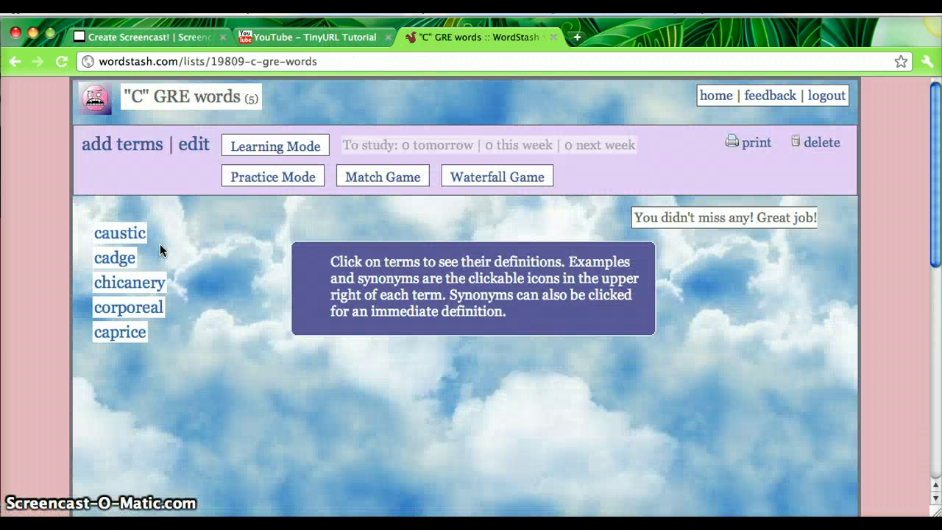
Step: Start the Waterfall Game and clear a mistyped first answer
left_click(468, 181)
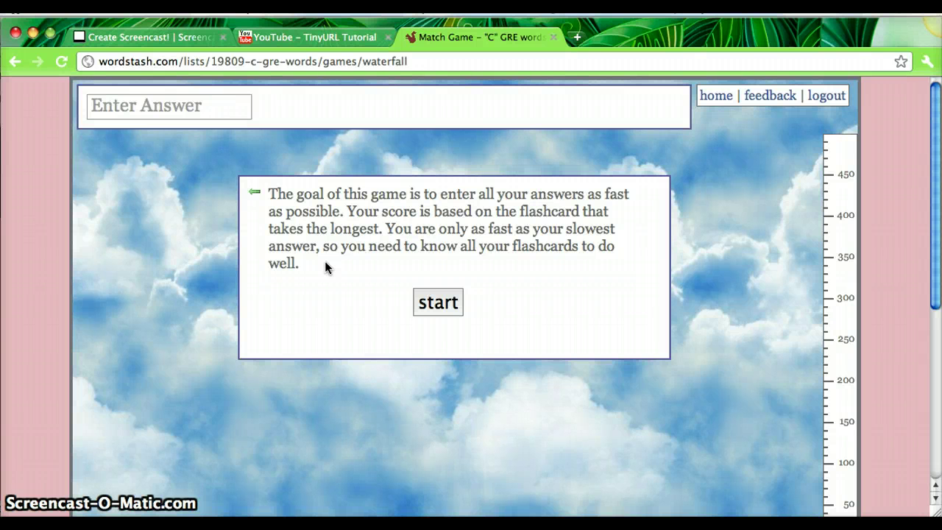
left_click(426, 297)
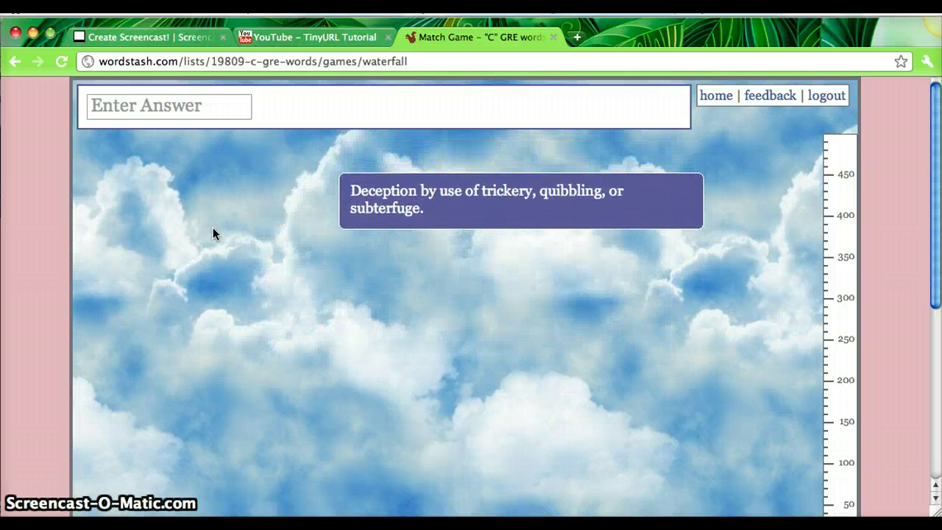
left_click(202, 111)
type("cadg")
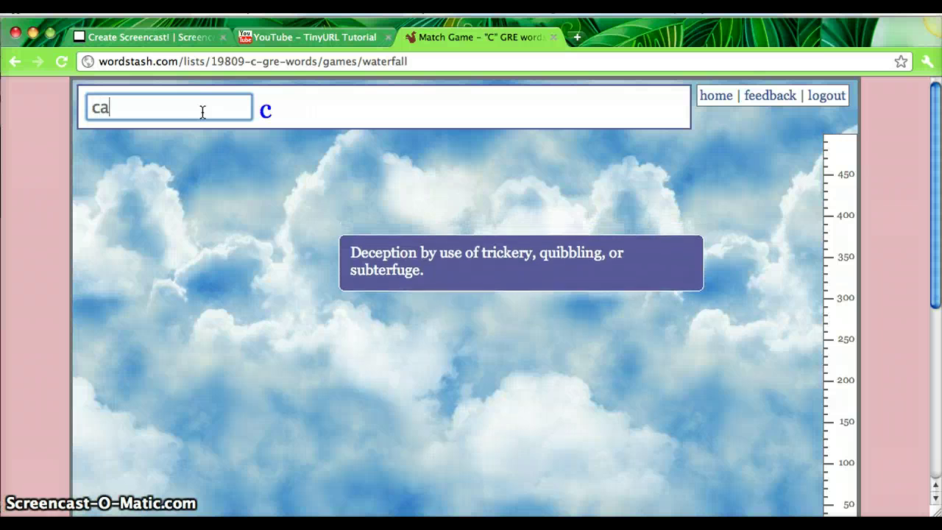
key("BackSpace")
key("BackSpace")
key("BackSpace")
type("hicane")
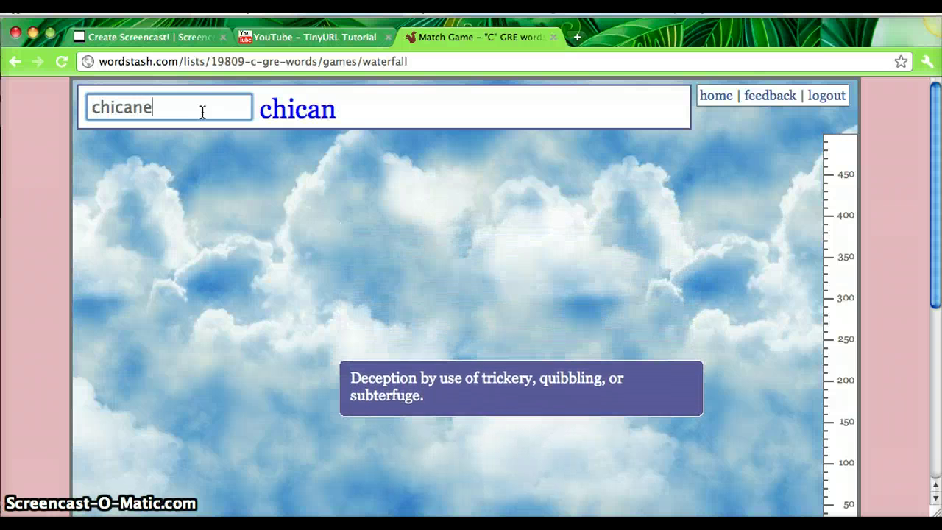
key("Return")
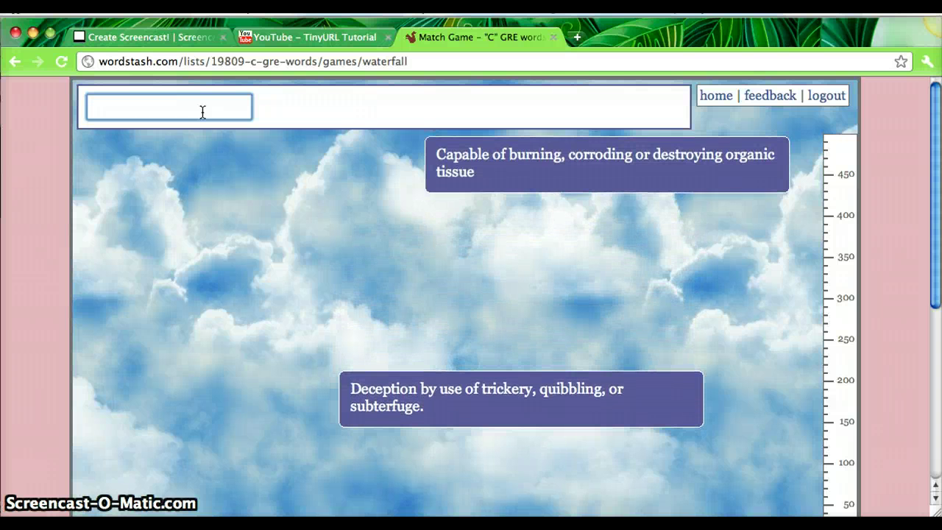
Step: Answer caustic, cadge, corporeal and caprice, ending with a high score of 210
type("caustic")
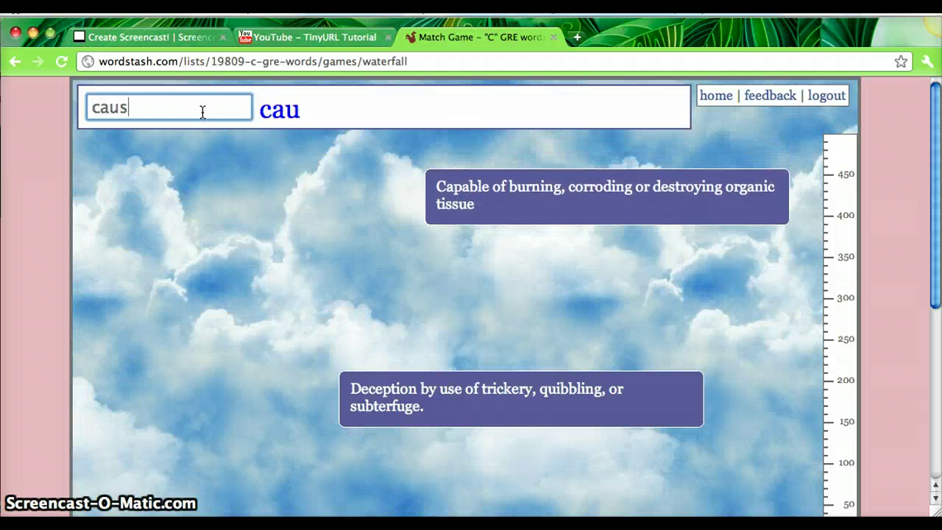
key("Return")
type("cadge")
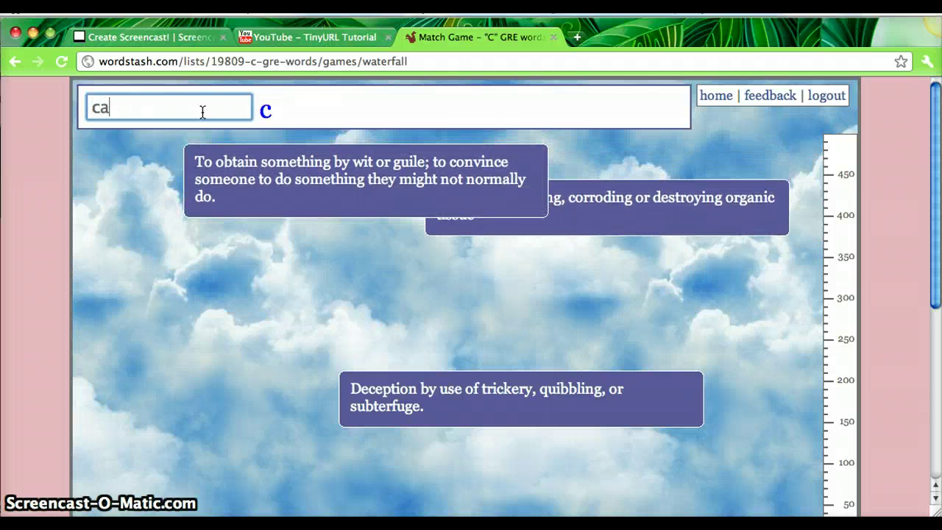
key("Return")
type("c")
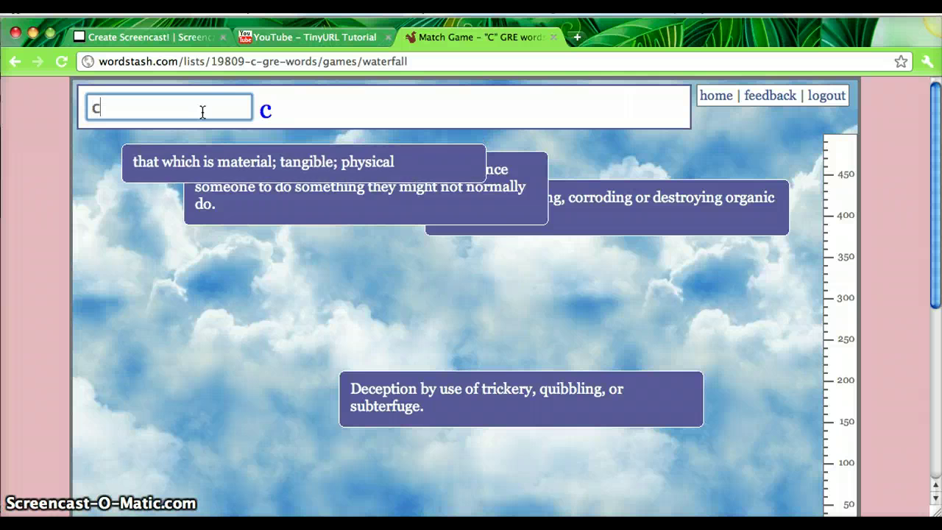
type("orporeal")
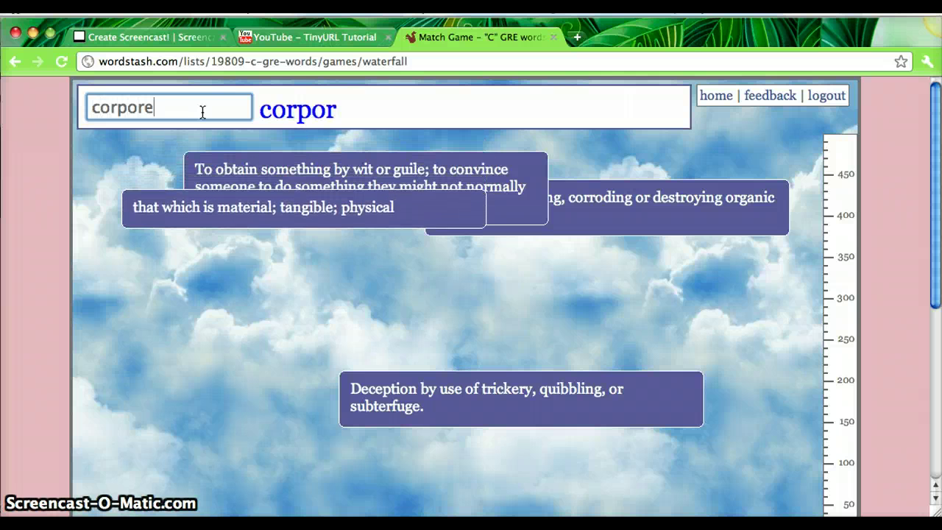
key("Return")
type("capr")
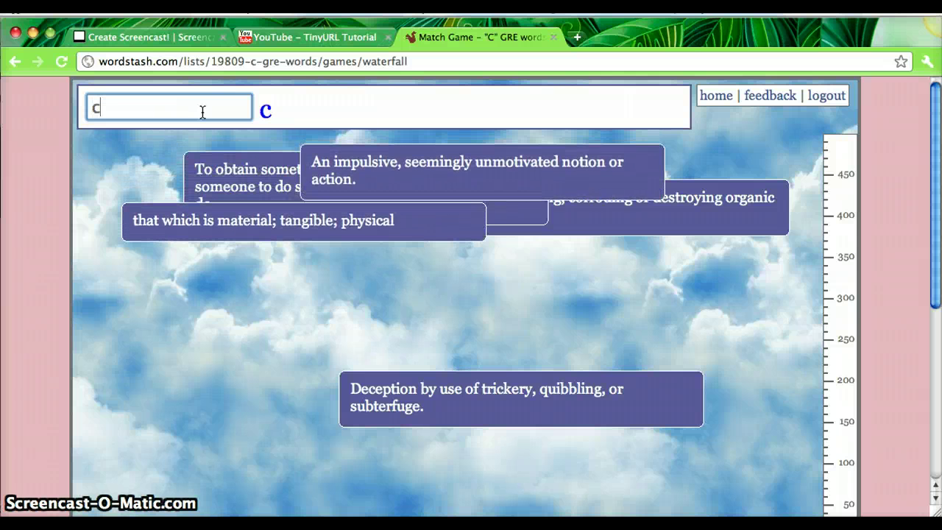
type("ice")
key("Return")
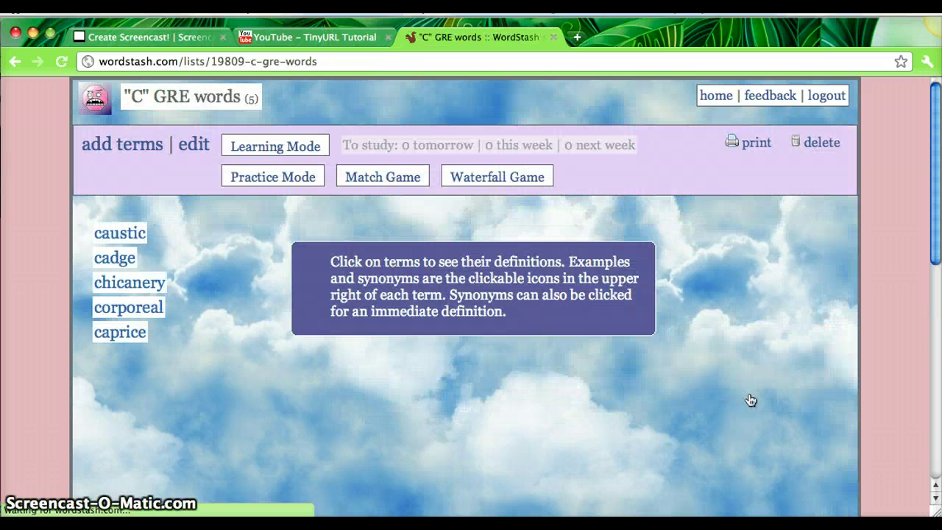
Step: Open Learning Mode, find no flashcards left, and head back to the home page
left_click(274, 154)
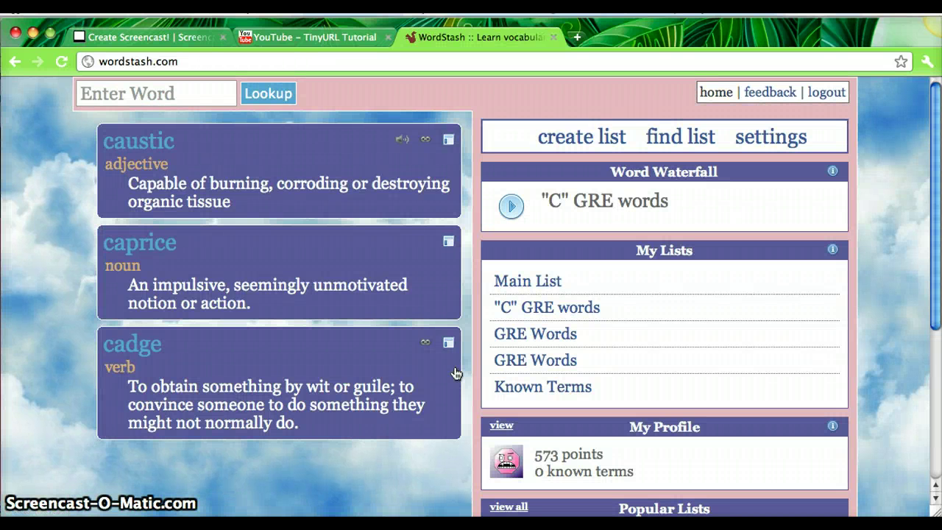
mouse_move(456, 372)
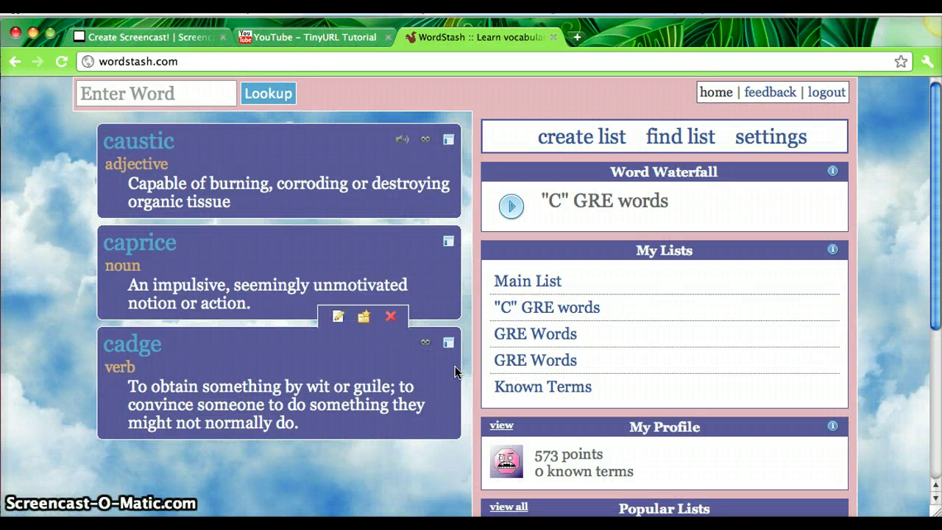